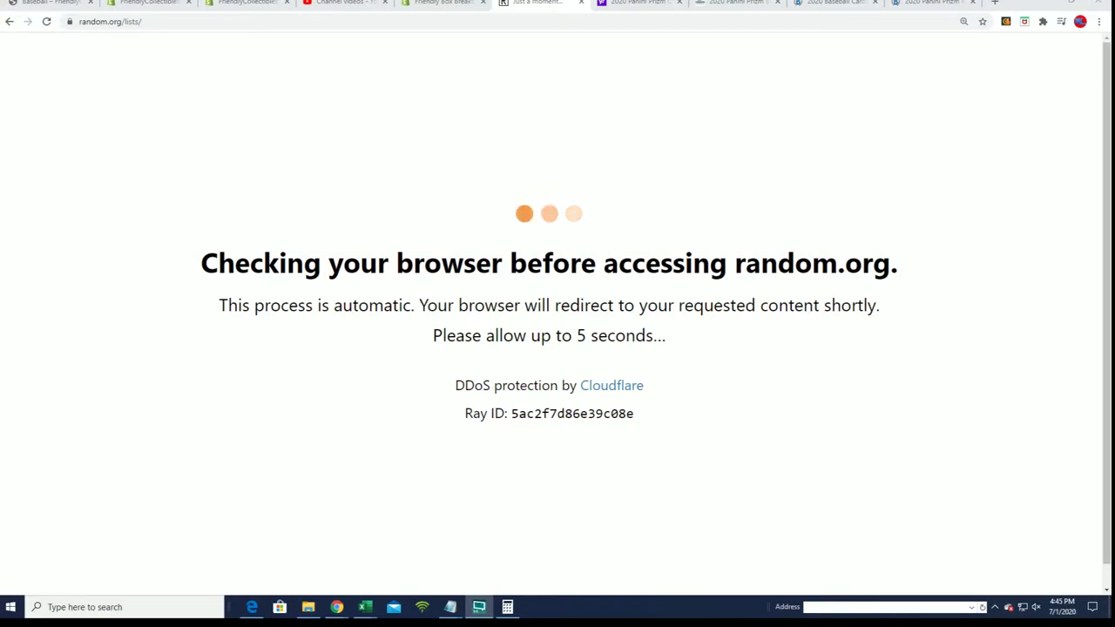
- Switch to Notepad, copy the full list of owner names and paste it into the List Randomizer's items box in the browser
key(alt+Tab)
drag(759, 137, 799, 92)
scroll(729, 376, up, 7)
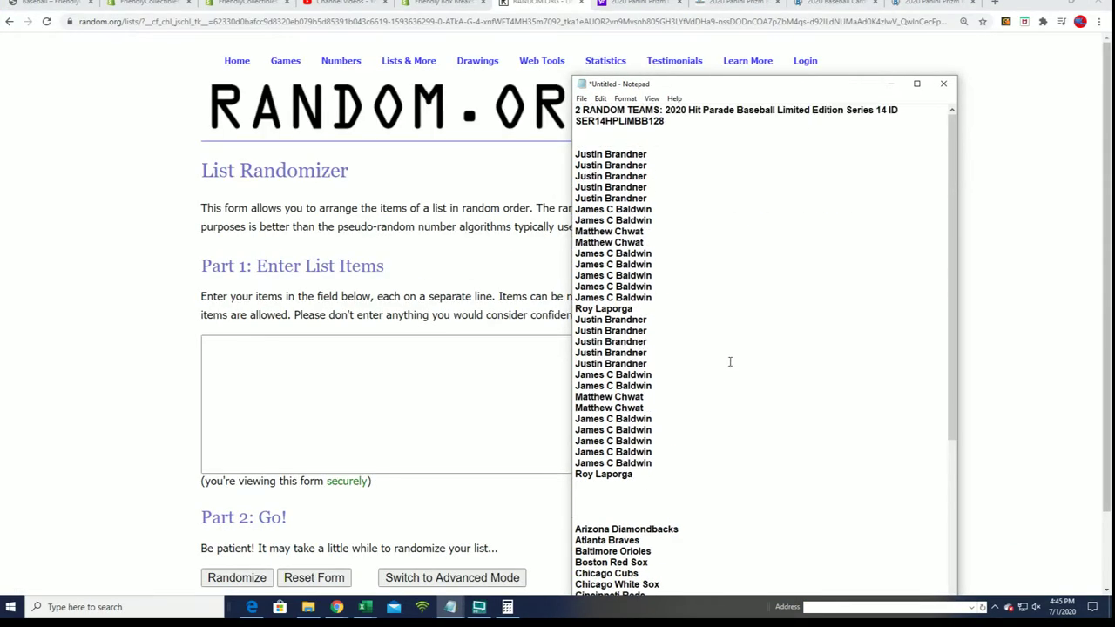
drag(665, 120, 575, 121)
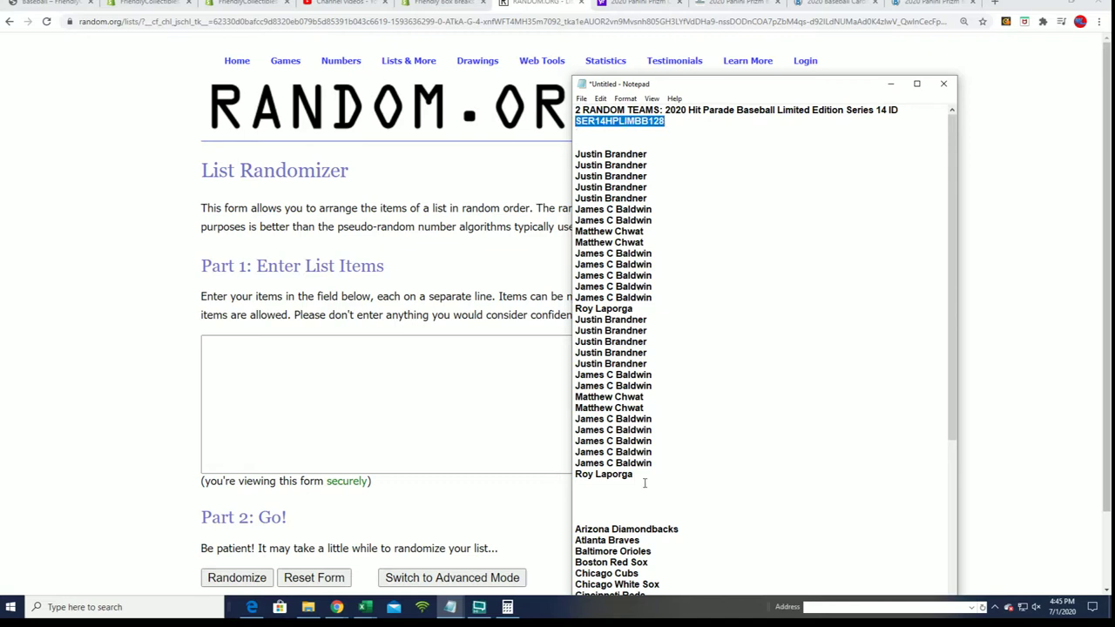
drag(644, 482, 575, 153)
right_click(632, 187)
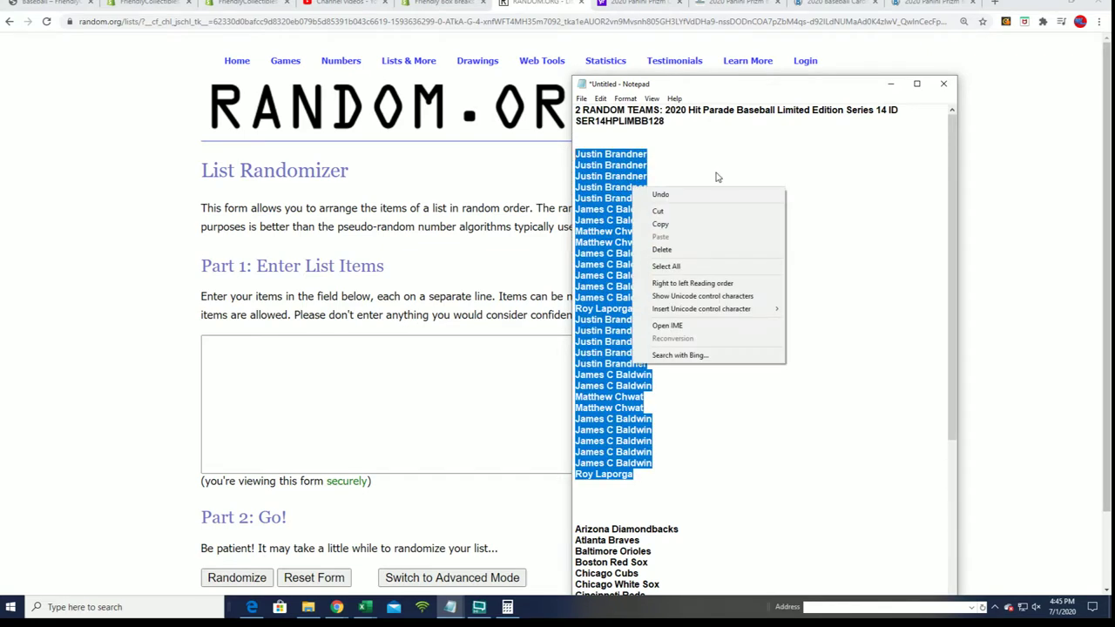
click(660, 225)
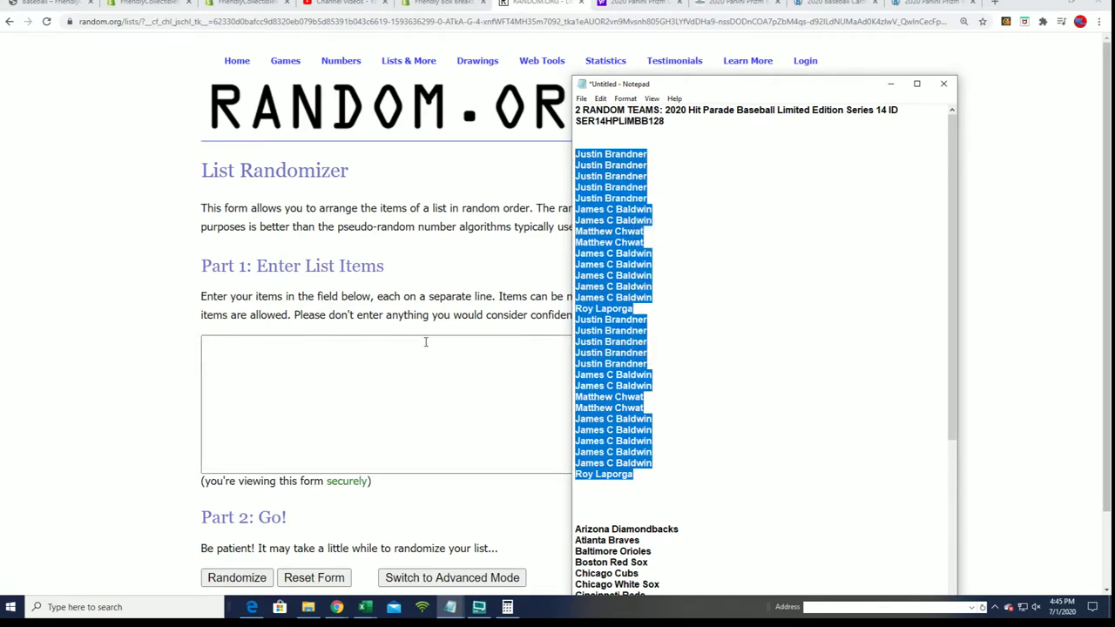
right_click(249, 351)
click(311, 439)
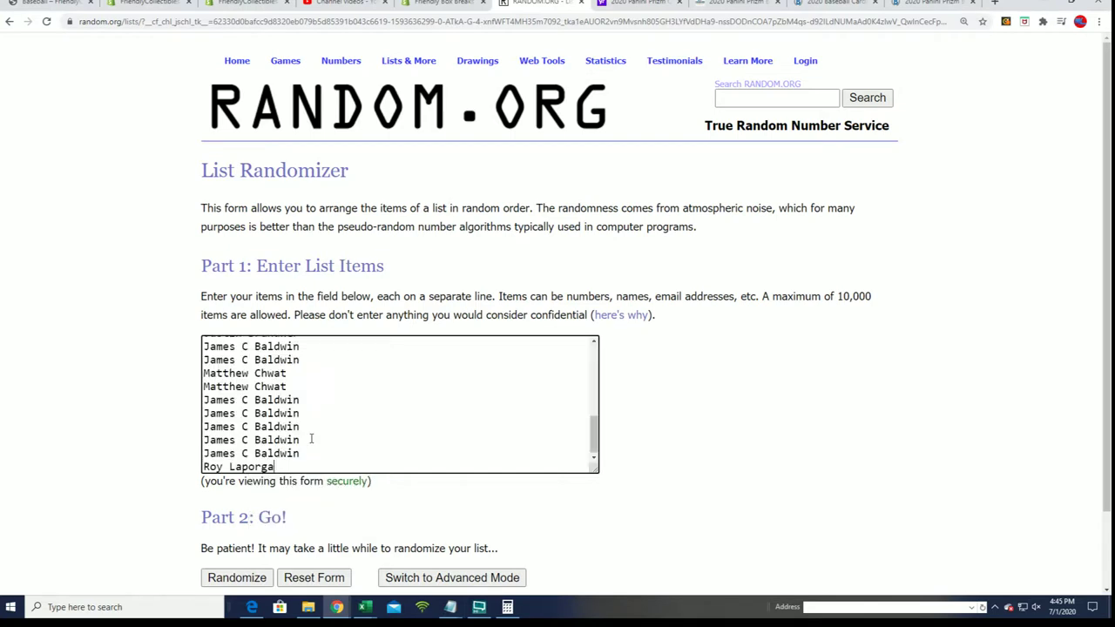
- Randomize the list of owner names seven times in total
scroll(605, 481, down, 1)
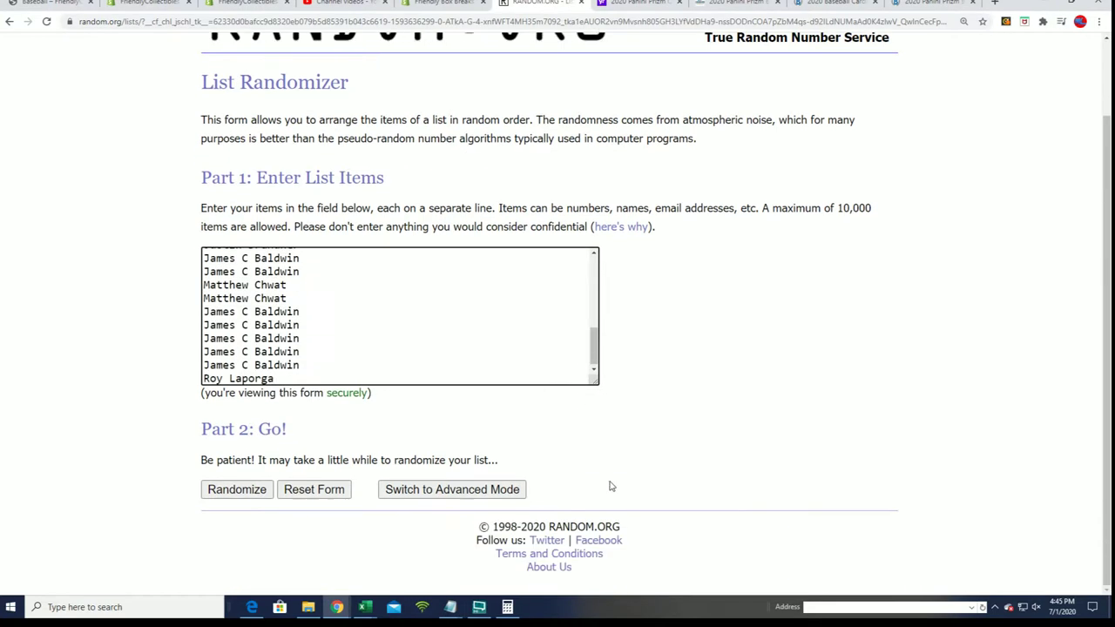
click(236, 488)
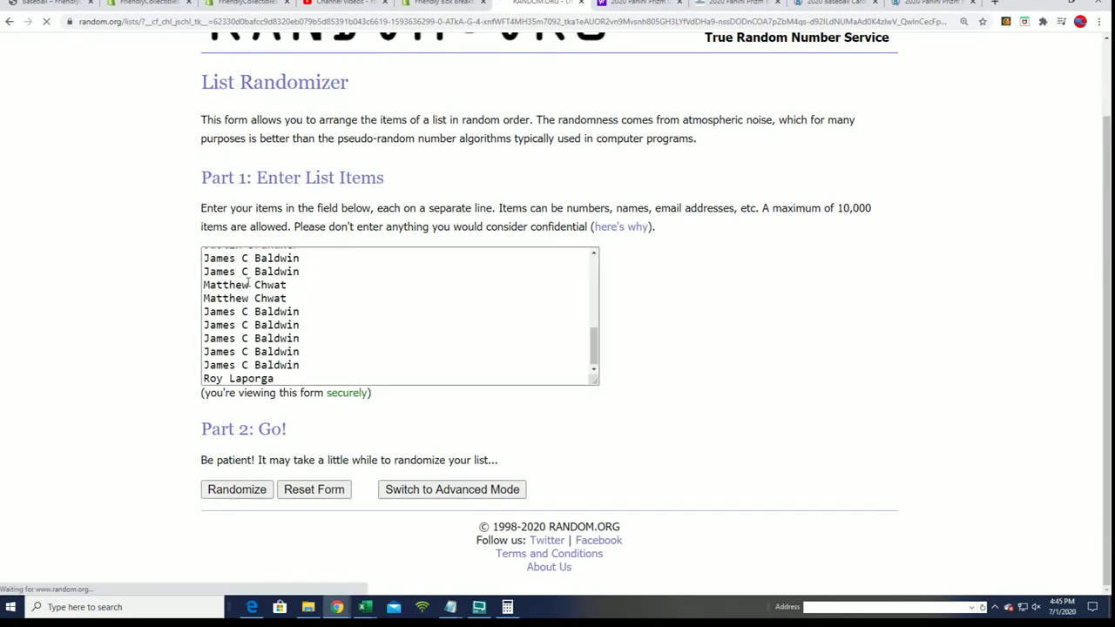
scroll(245, 389, down, 2)
click(229, 485)
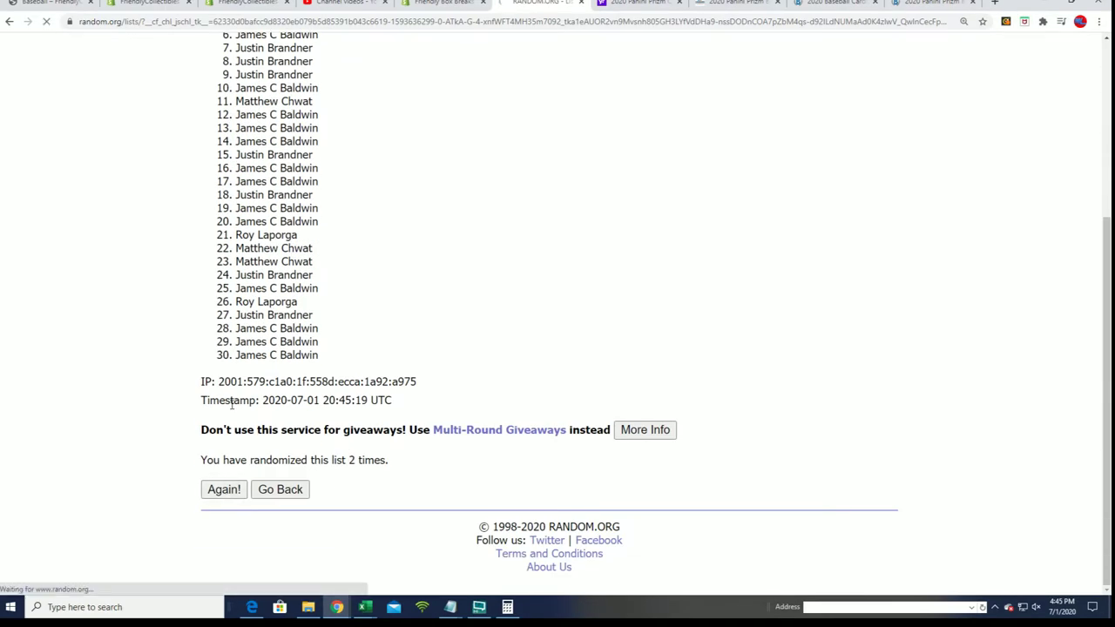
click(222, 488)
click(222, 488)
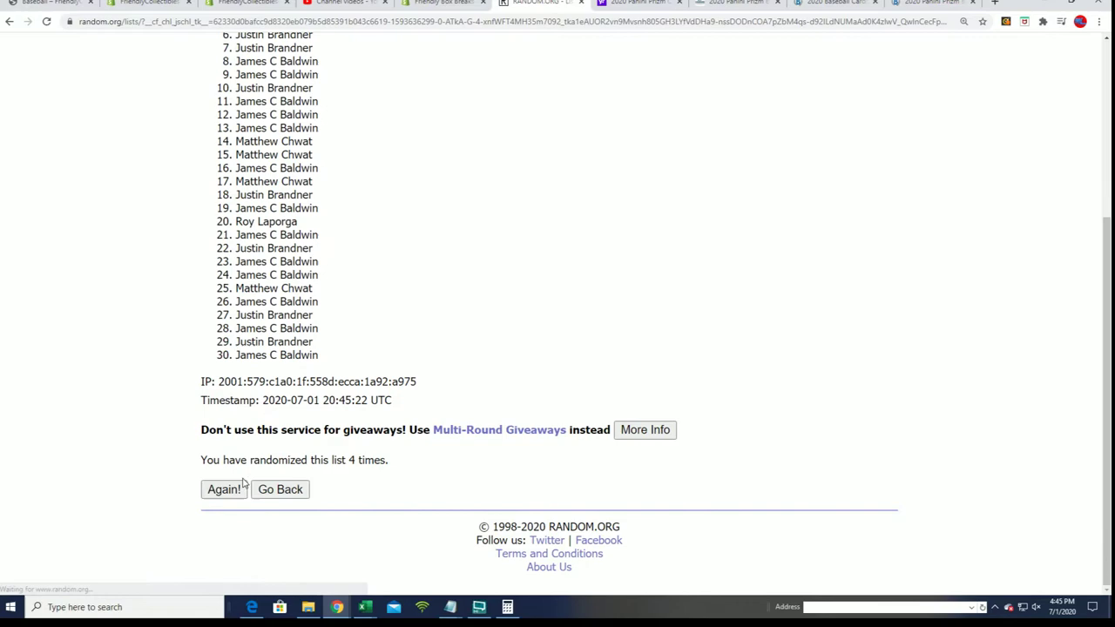
click(224, 489)
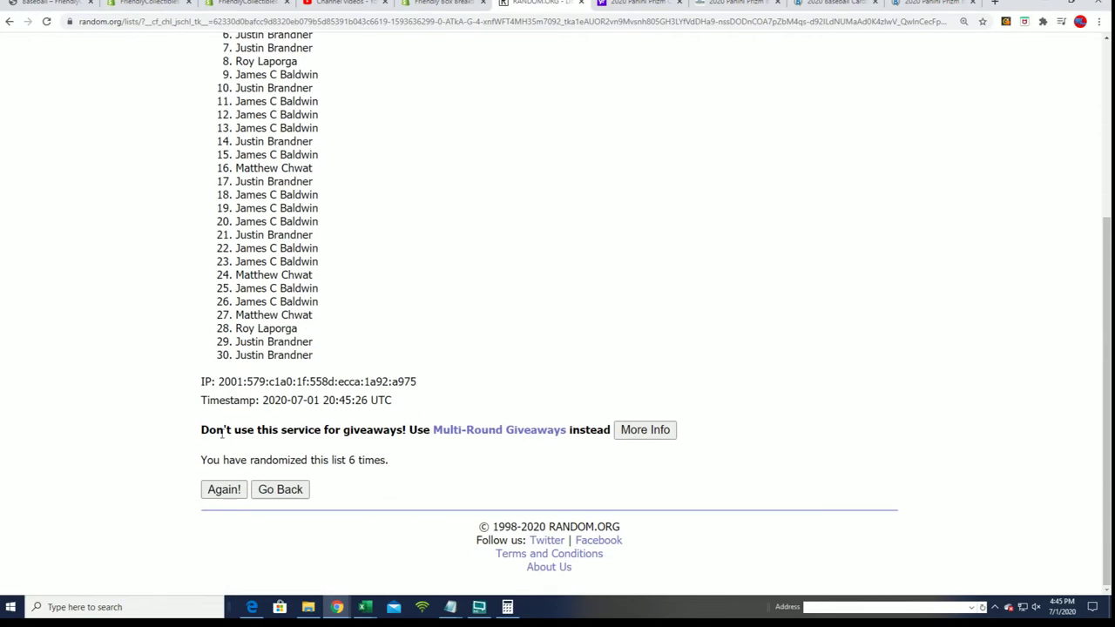
click(223, 489)
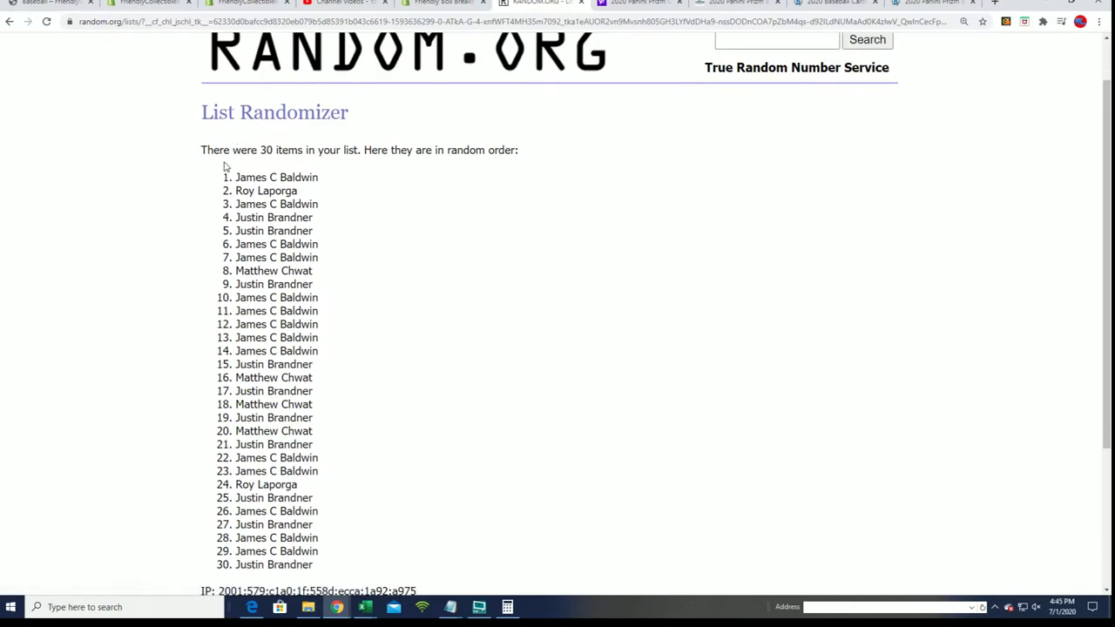
- Copy all 30 owner names from the final randomized list
scroll(319, 264, down, 1)
drag(225, 168, 334, 454)
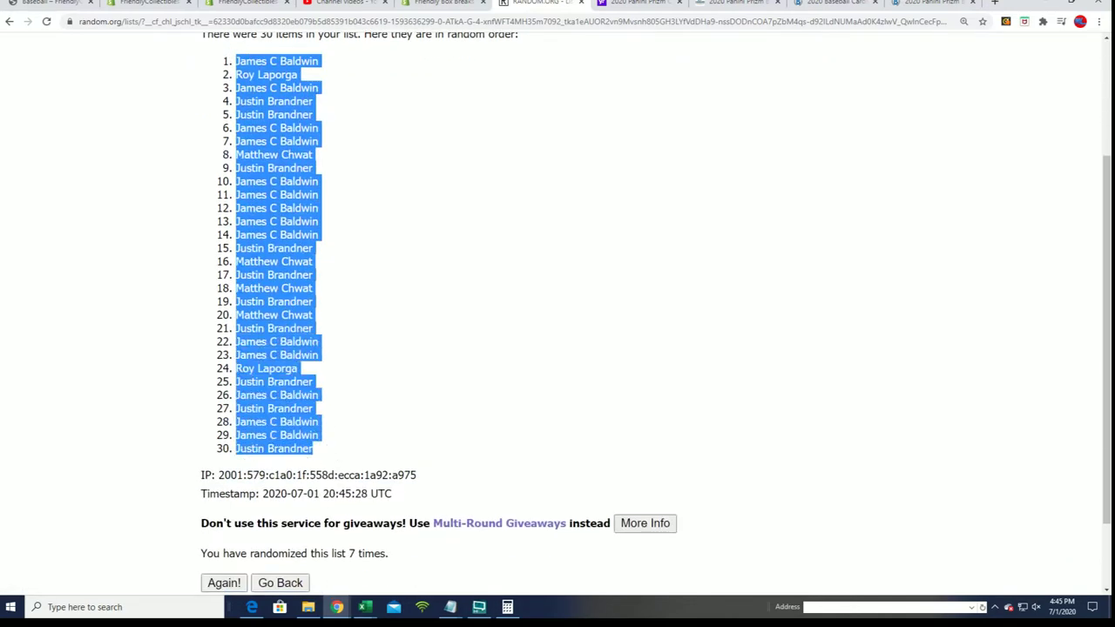
right_click(291, 402)
click(309, 410)
scroll(398, 508, down, 1)
scroll(425, 450, up, 1)
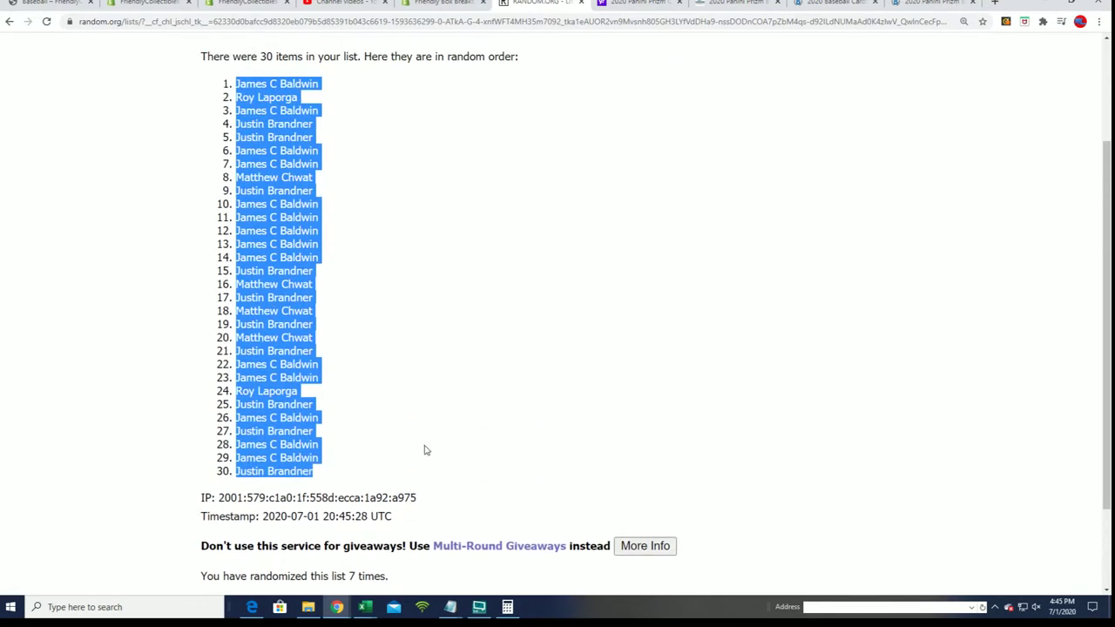
- Switch to Excel, paste the randomized names as unformatted text from cell A2 in the OWNERS column, and select cell B2 under TEAMS
key(alt+Tab)
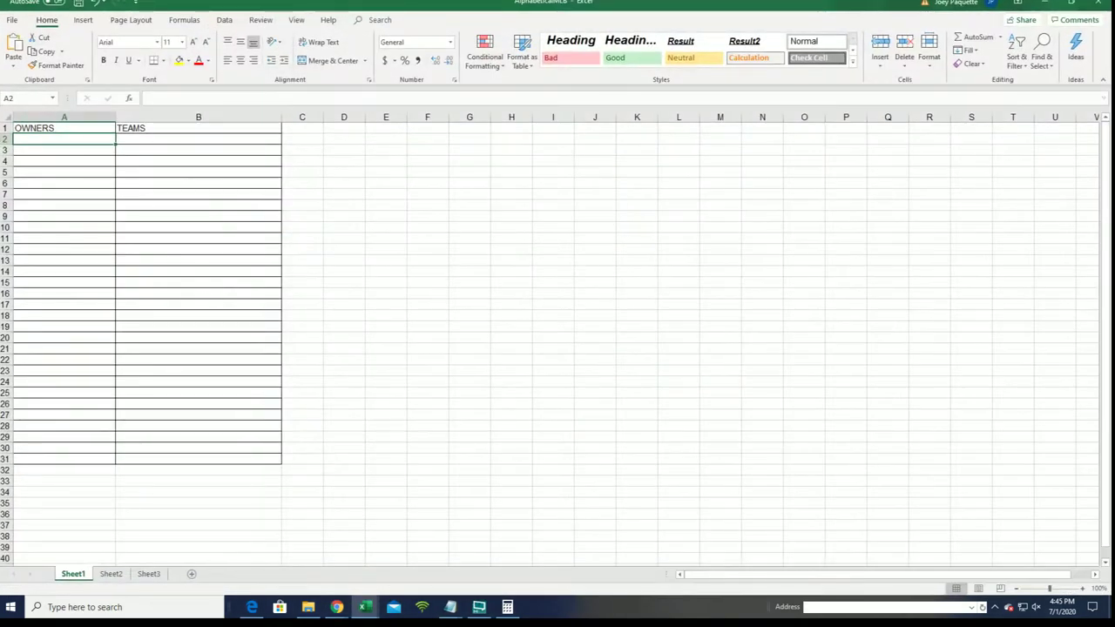
right_click(40, 139)
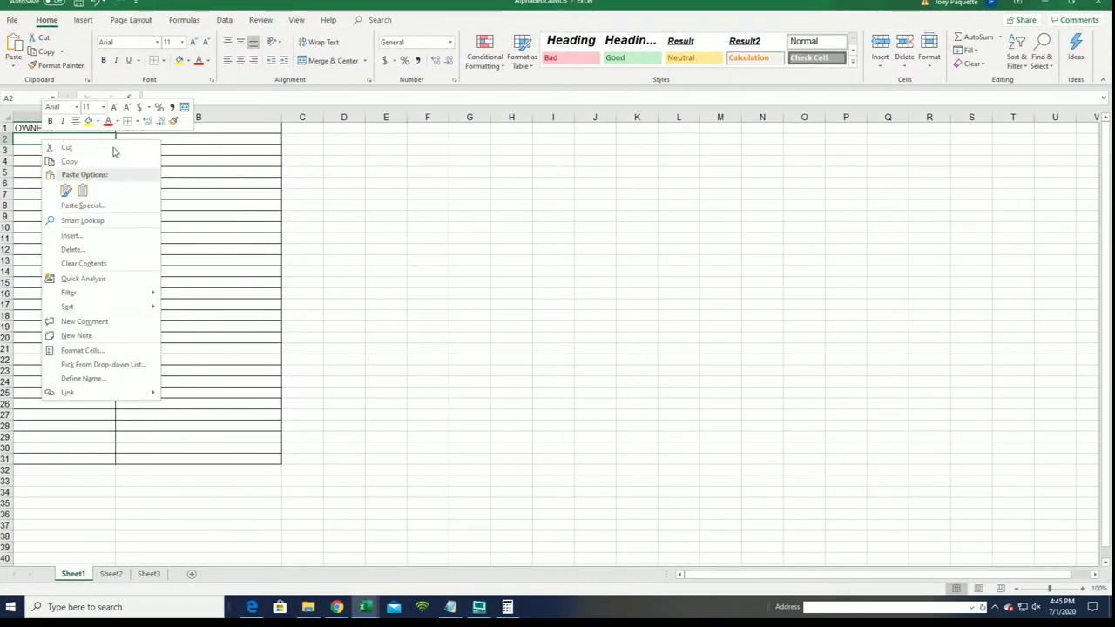
click(83, 205)
click(52, 142)
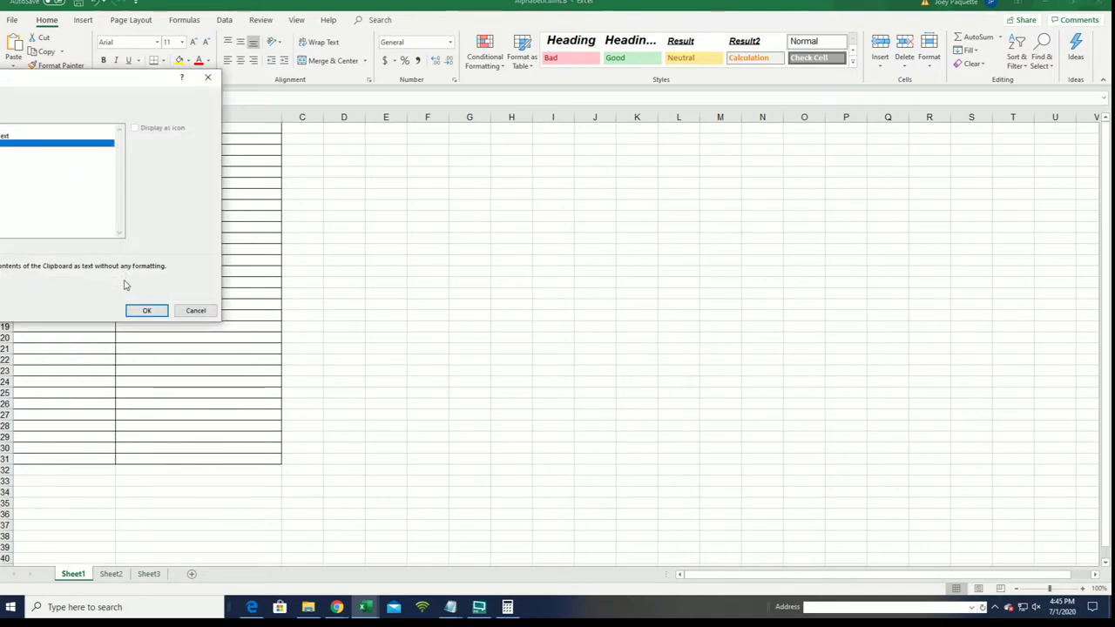
click(147, 311)
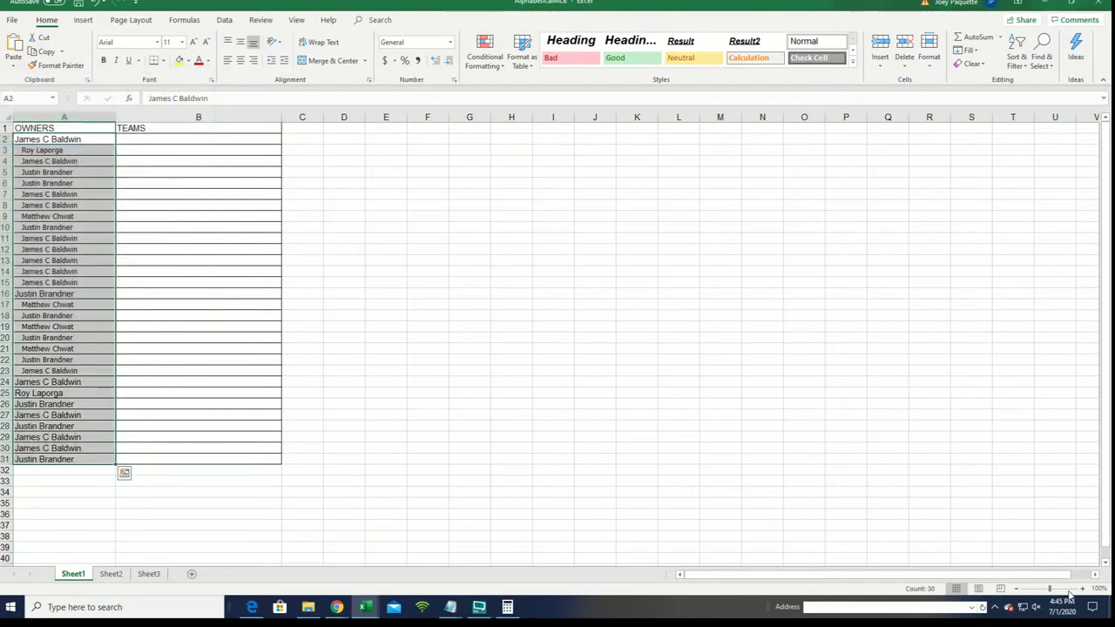
click(1082, 590)
click(1082, 590)
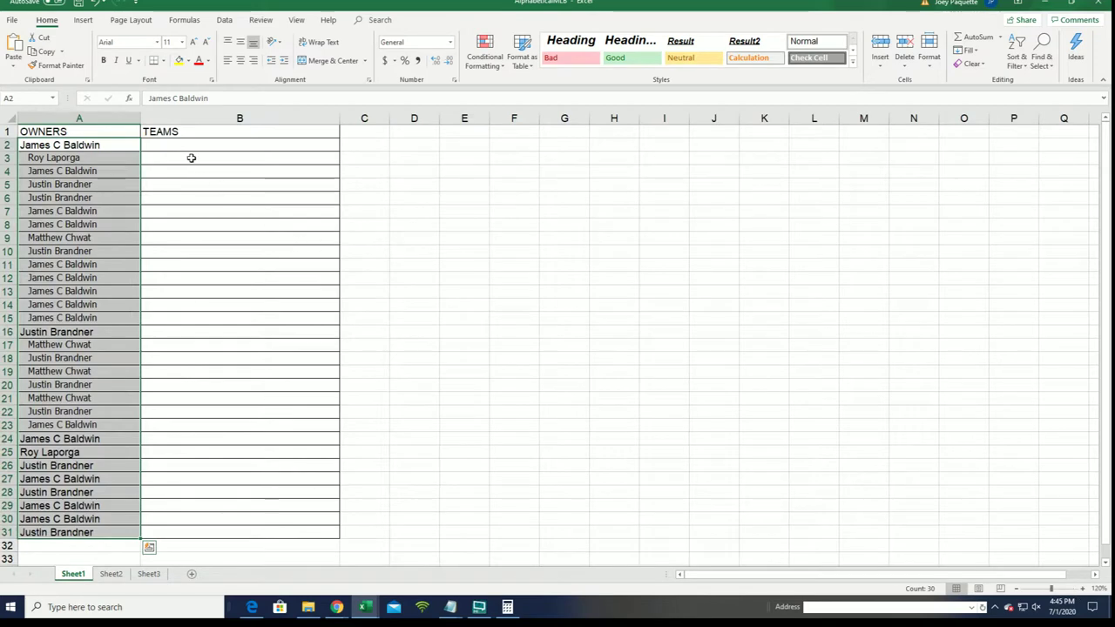
click(169, 135)
click(169, 146)
- Return to Notepad and copy the list of team names from Arizona Diamondbacks to Washington Nationals
click(1017, 5)
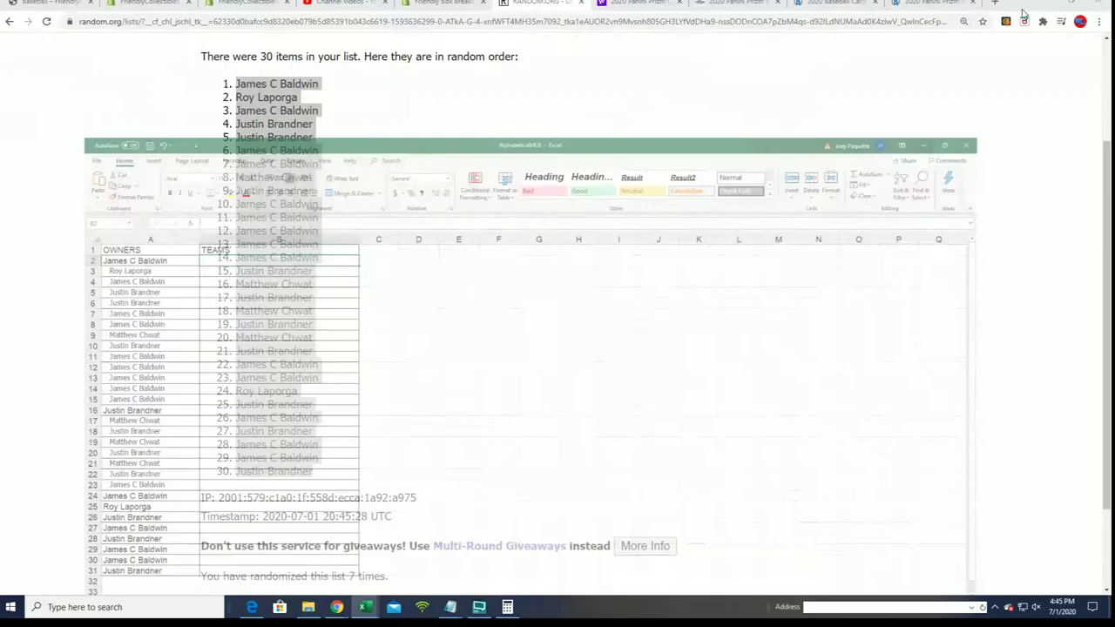
scroll(323, 112, up, 3)
click(393, 79)
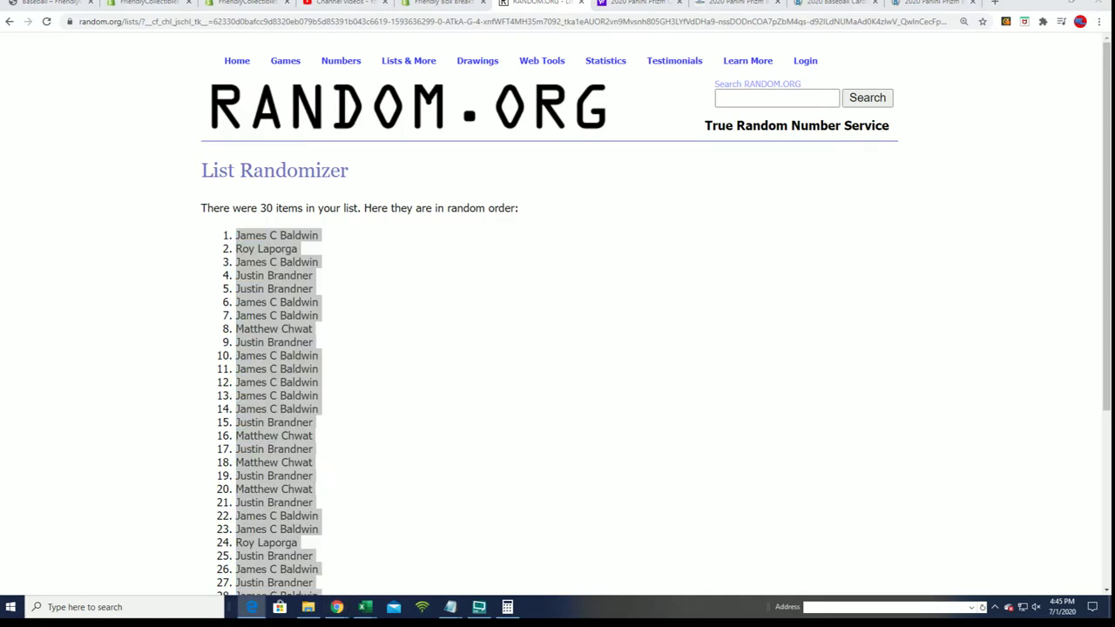
key(alt+Tab)
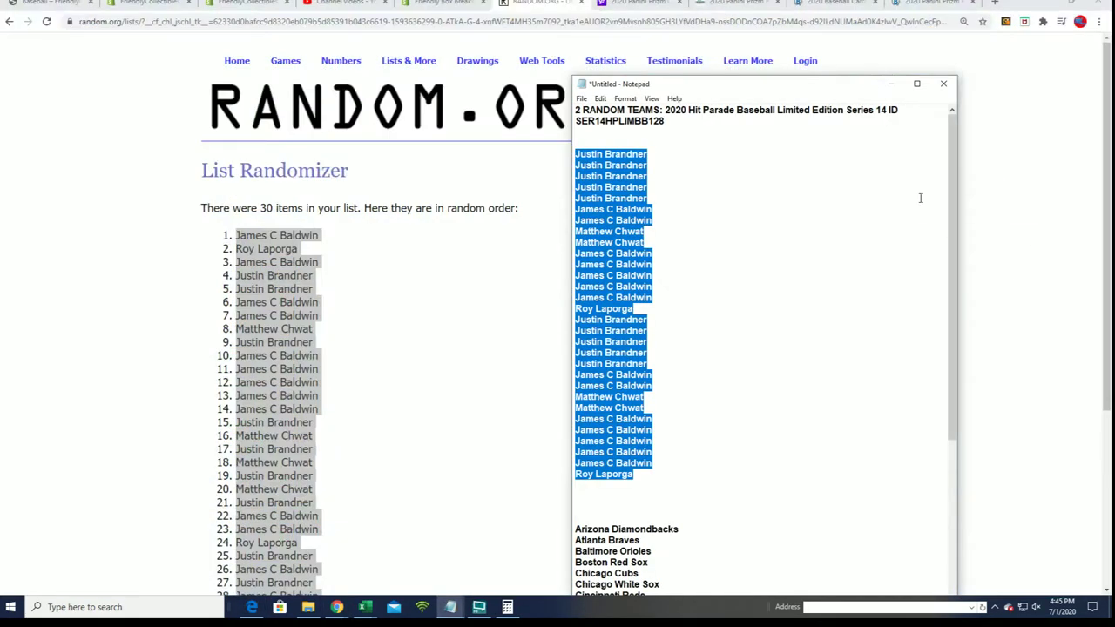
double_click(847, 77)
scroll(714, 493, down, 6)
scroll(710, 523, down, 1)
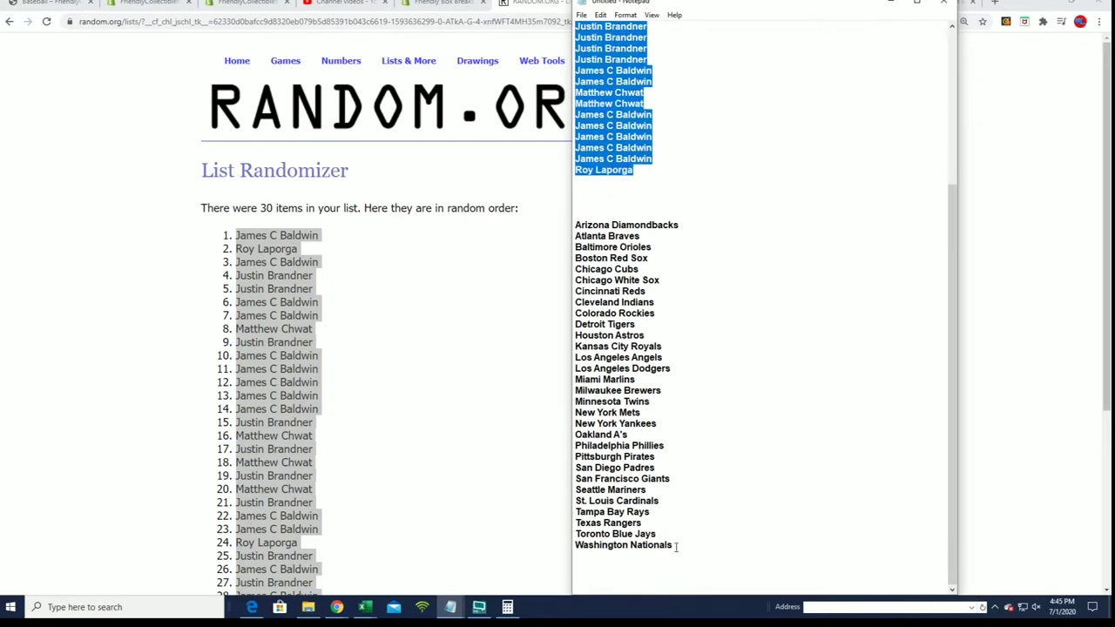
drag(675, 547, 581, 224)
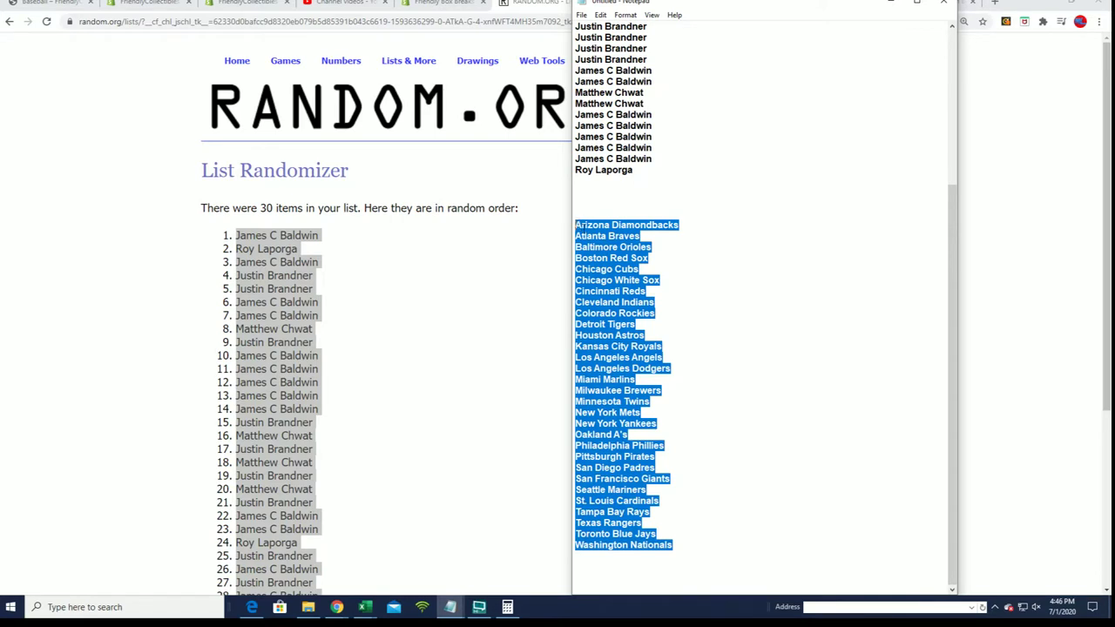
right_click(608, 254)
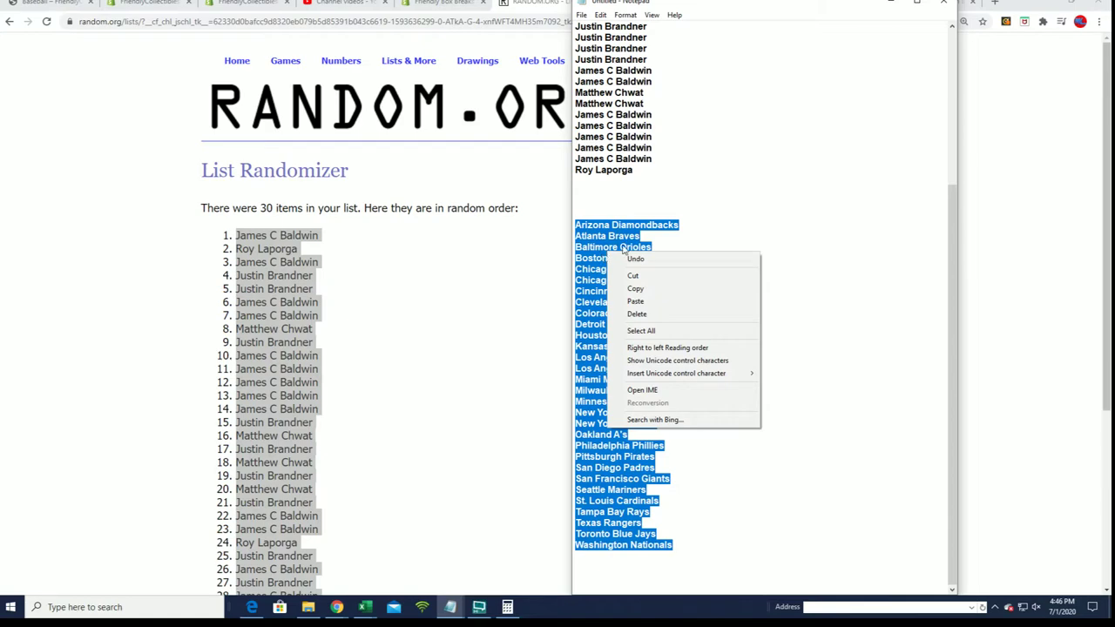
click(634, 289)
- Open a blank List Randomizer form in the browser and paste the team names into the items box
click(171, 216)
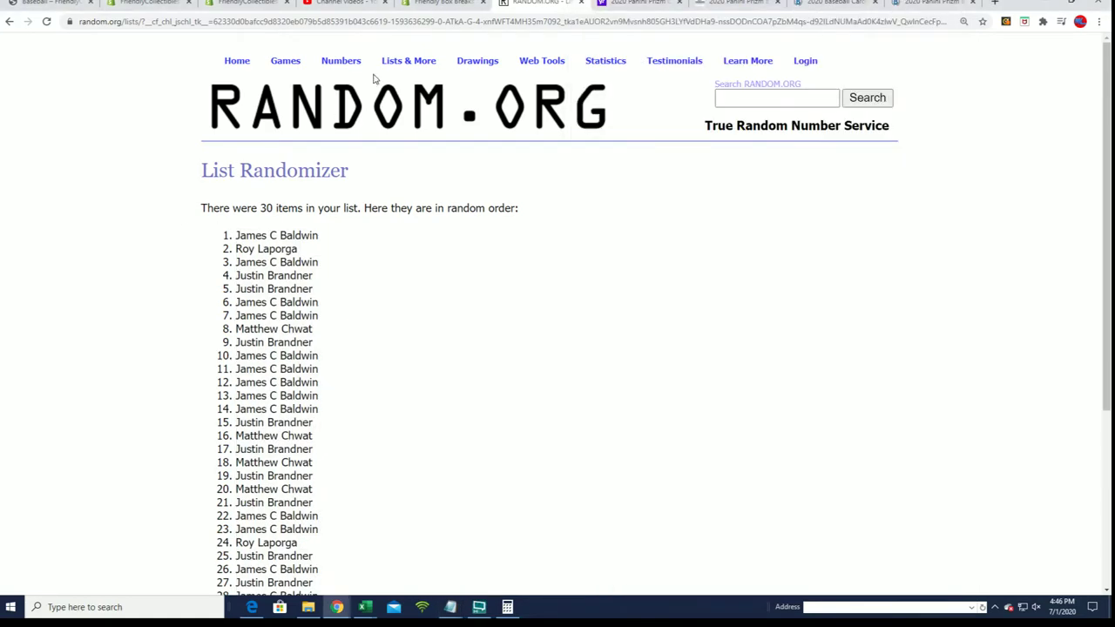
click(423, 81)
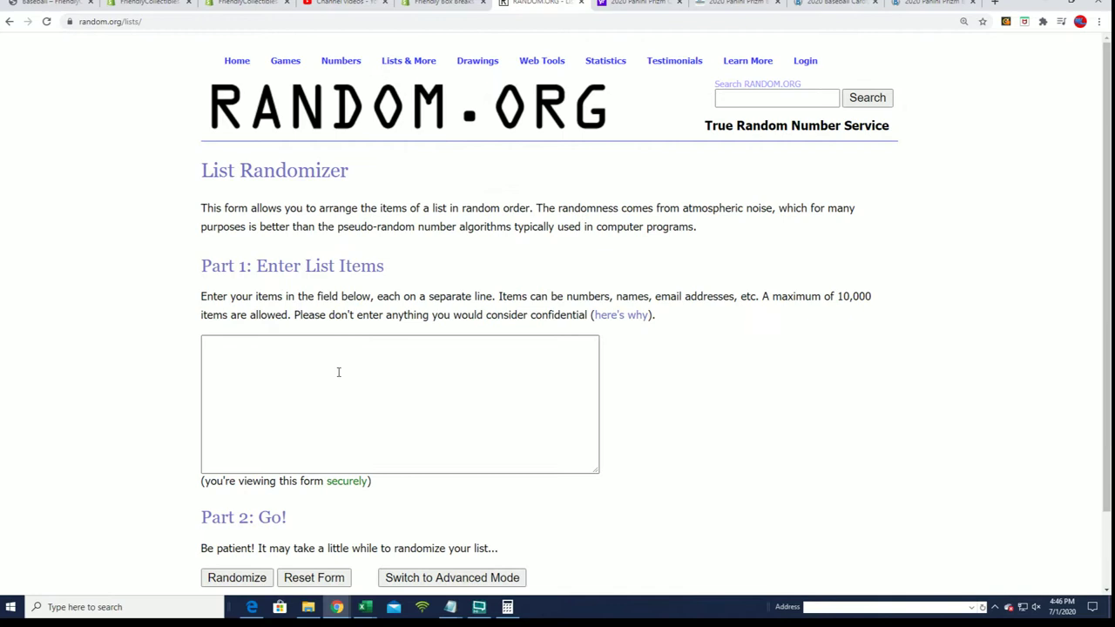
right_click(340, 373)
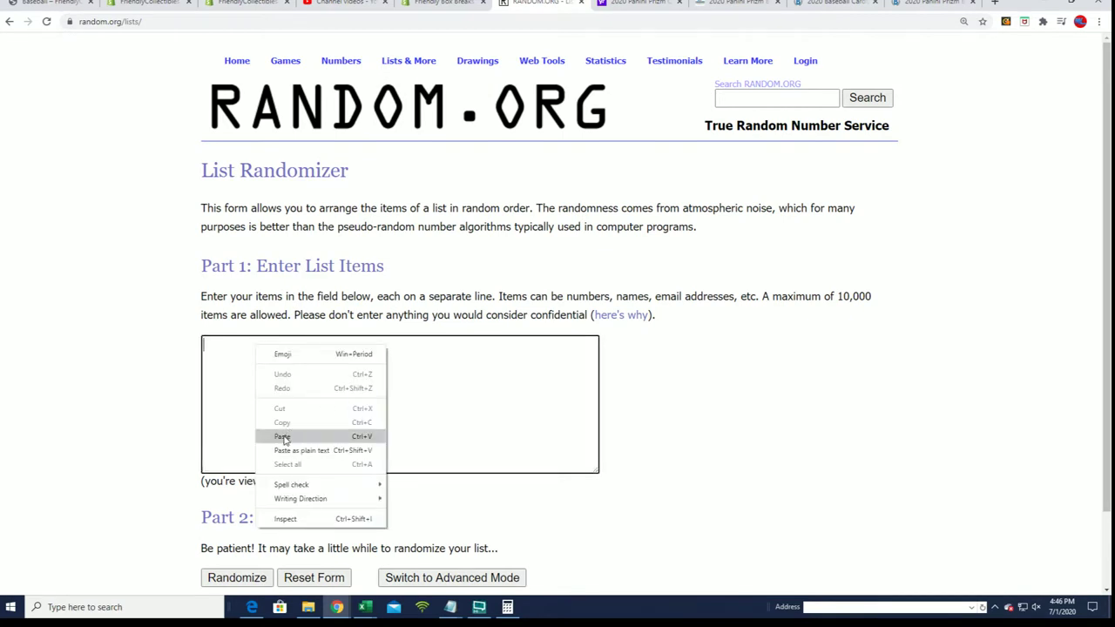
click(284, 435)
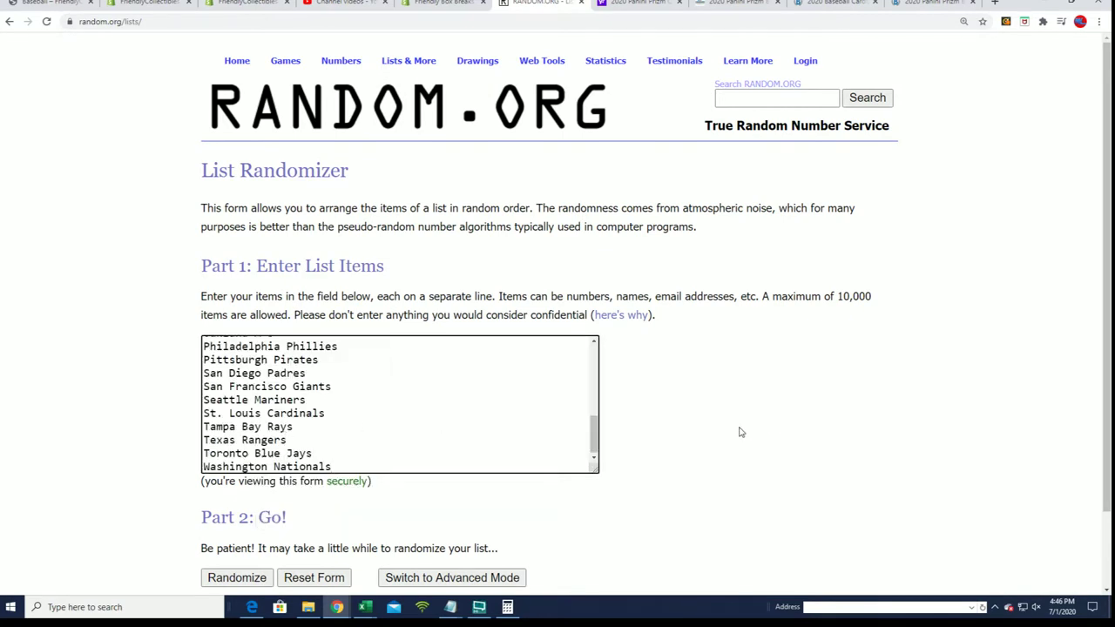
- Randomize the pasted list of baseball teams seven times in the List Randomizer
scroll(740, 432, down, 1)
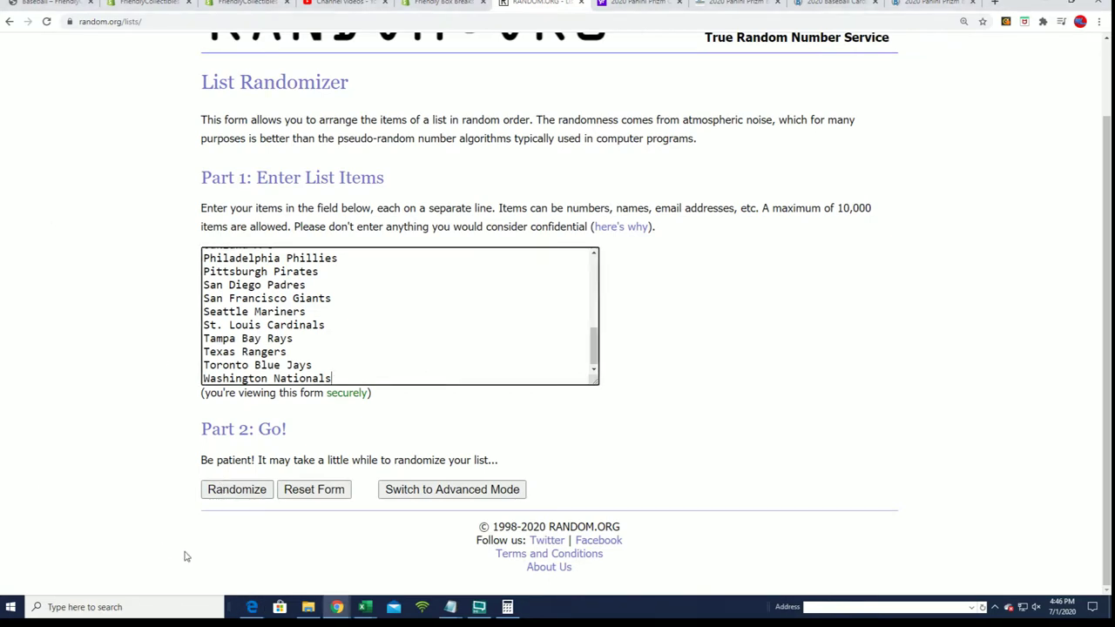
click(234, 495)
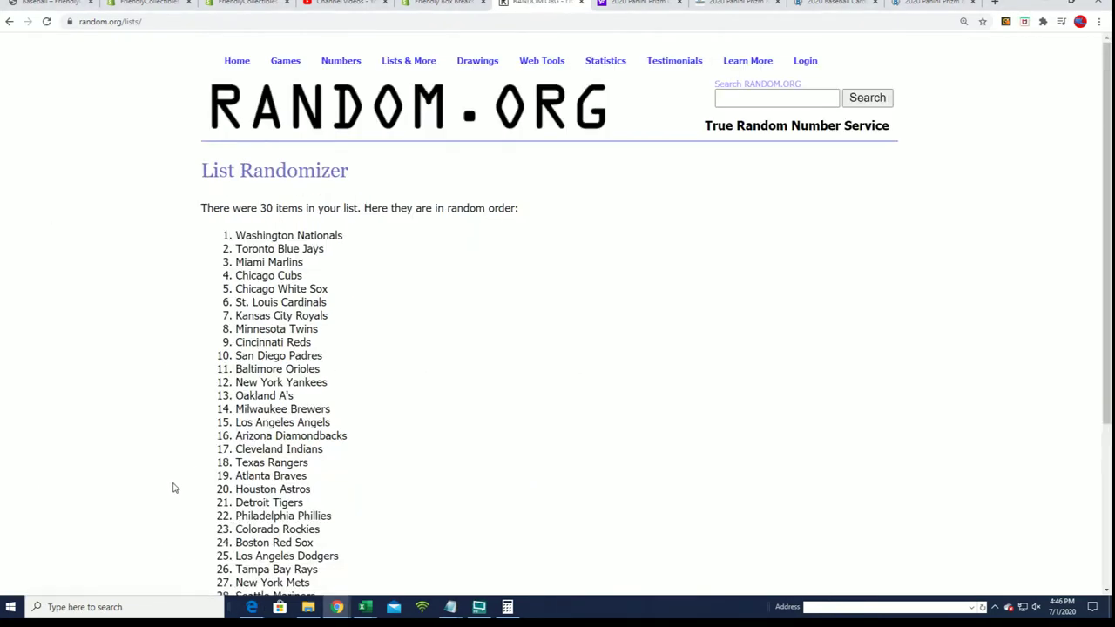
scroll(174, 488, down, 3)
click(219, 489)
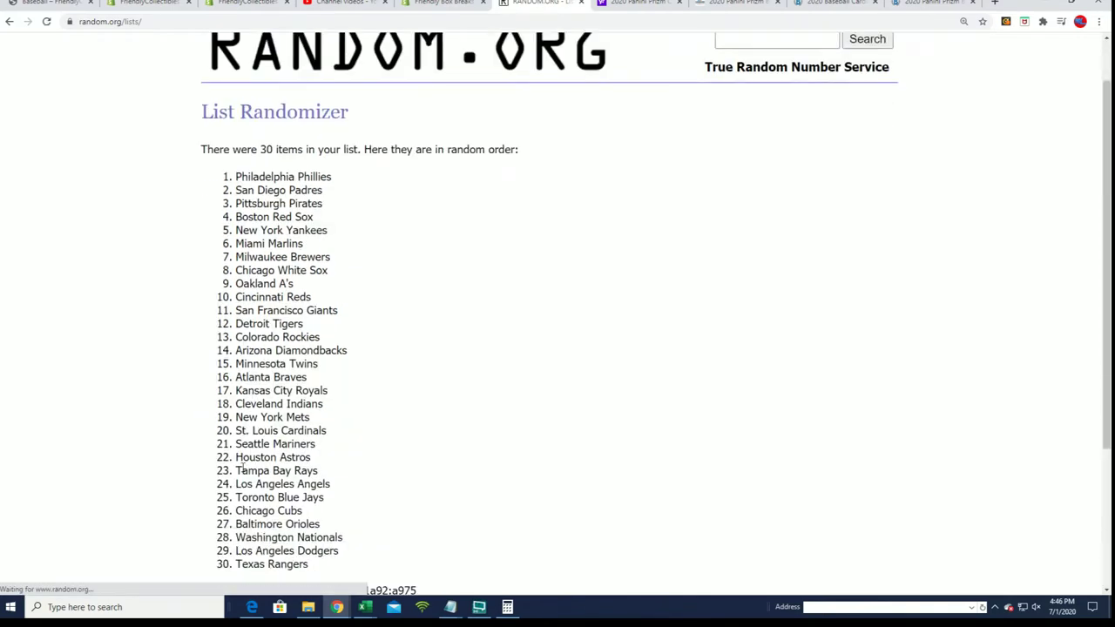
scroll(220, 473, down, 5)
click(221, 491)
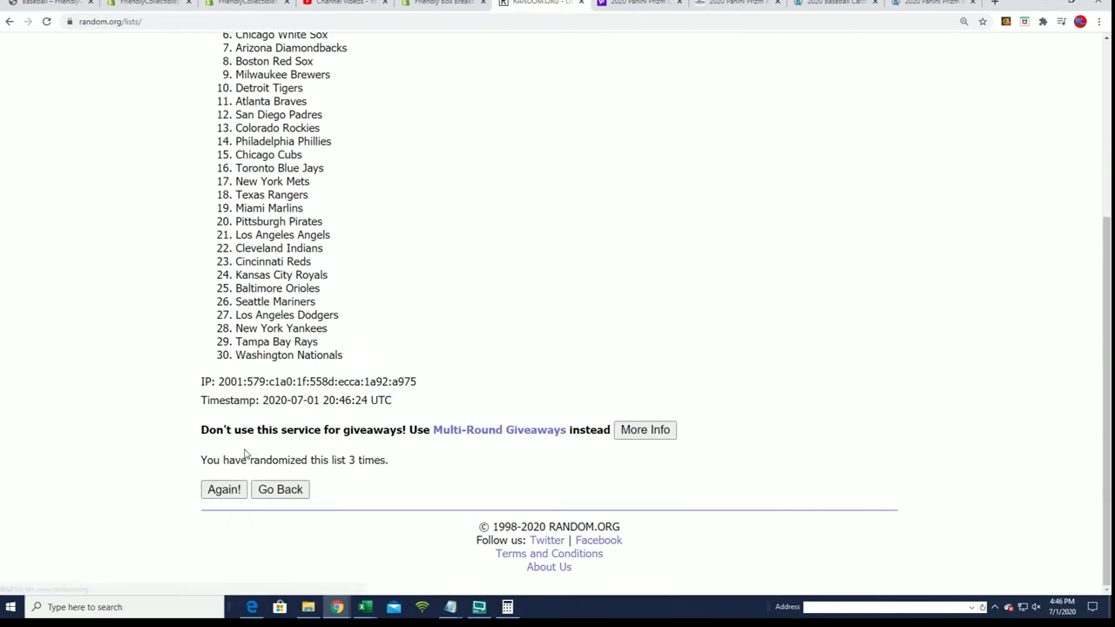
click(220, 491)
scroll(219, 493, down, 5)
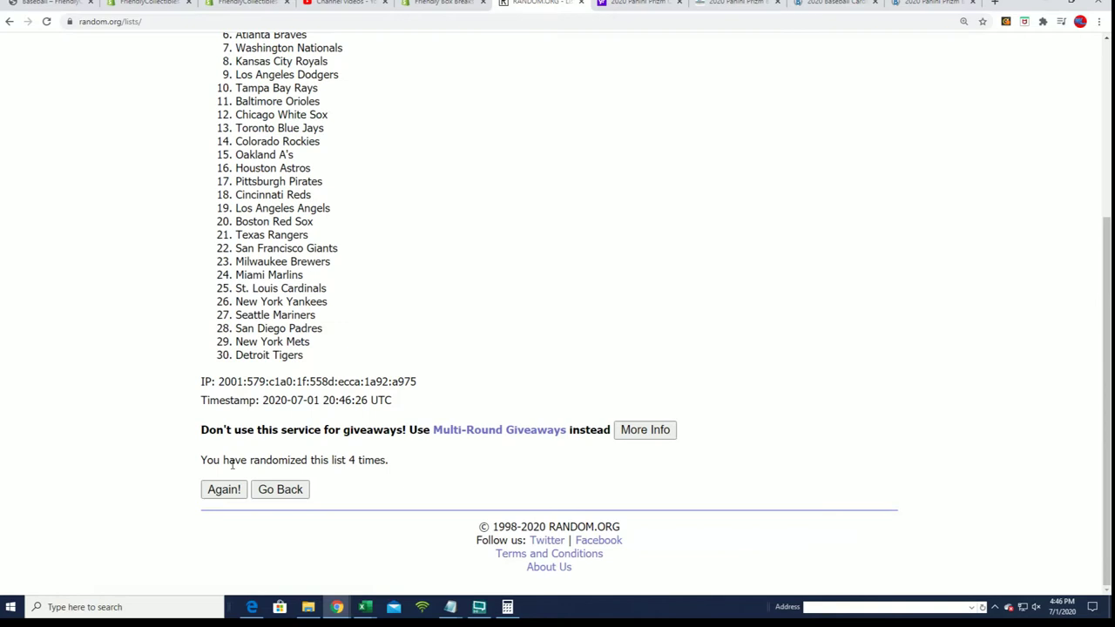
click(219, 490)
scroll(219, 492, down, 5)
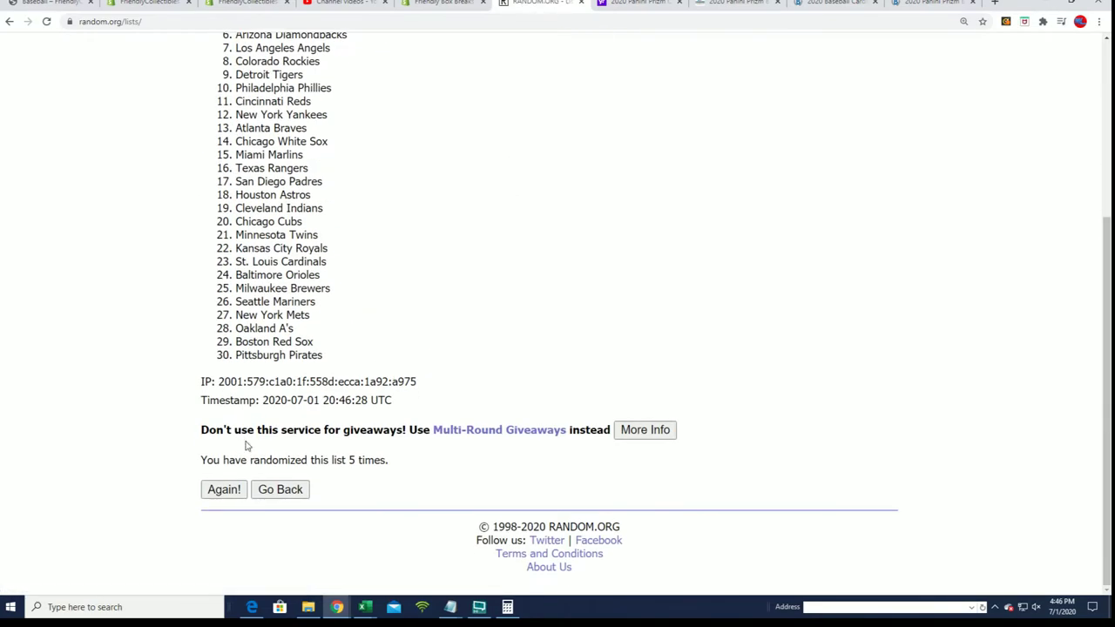
click(221, 490)
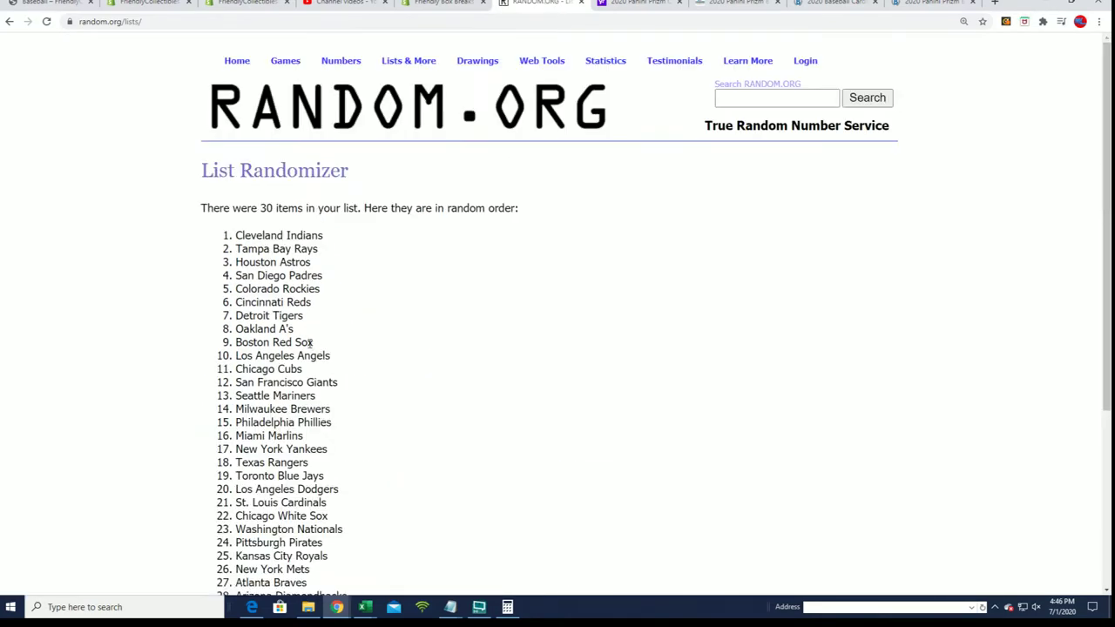
scroll(395, 501, down, 5)
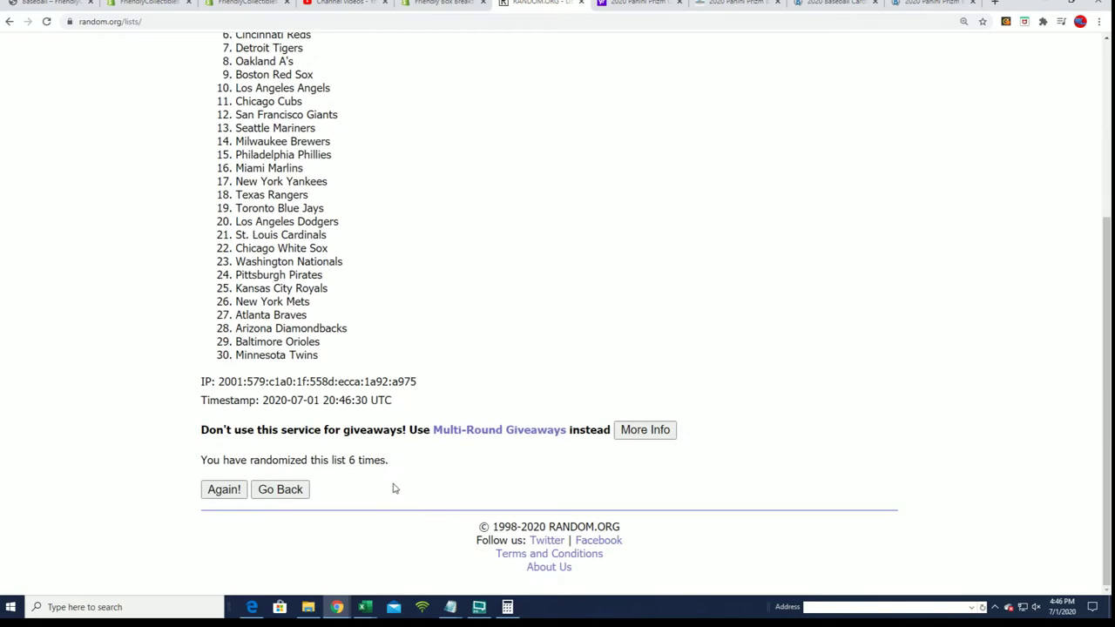
scroll(310, 324, up, 2)
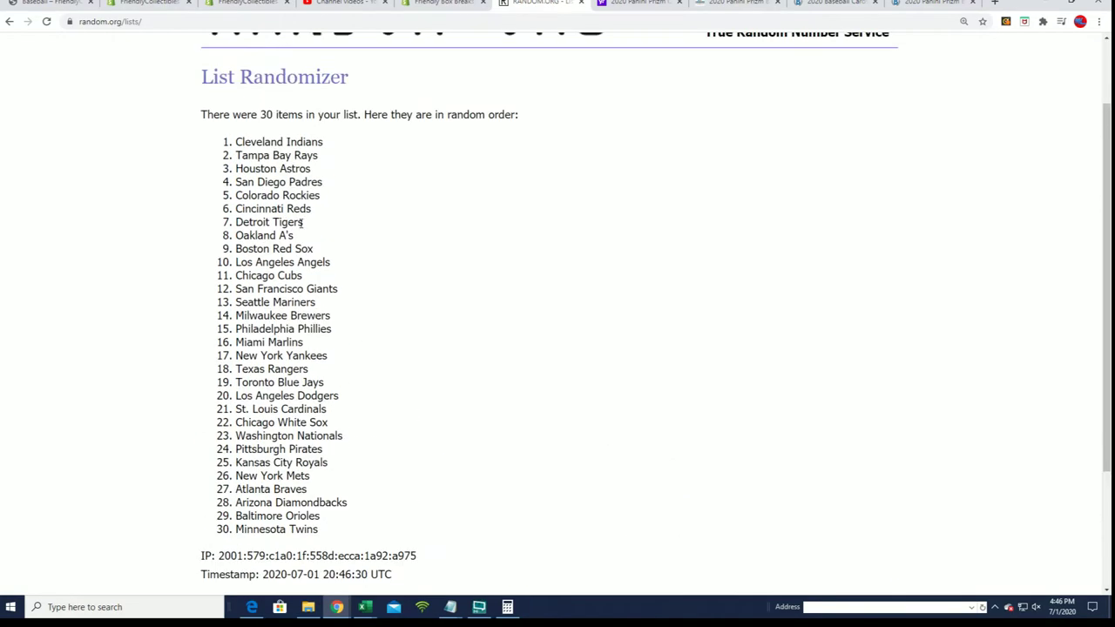
scroll(403, 313, down, 2)
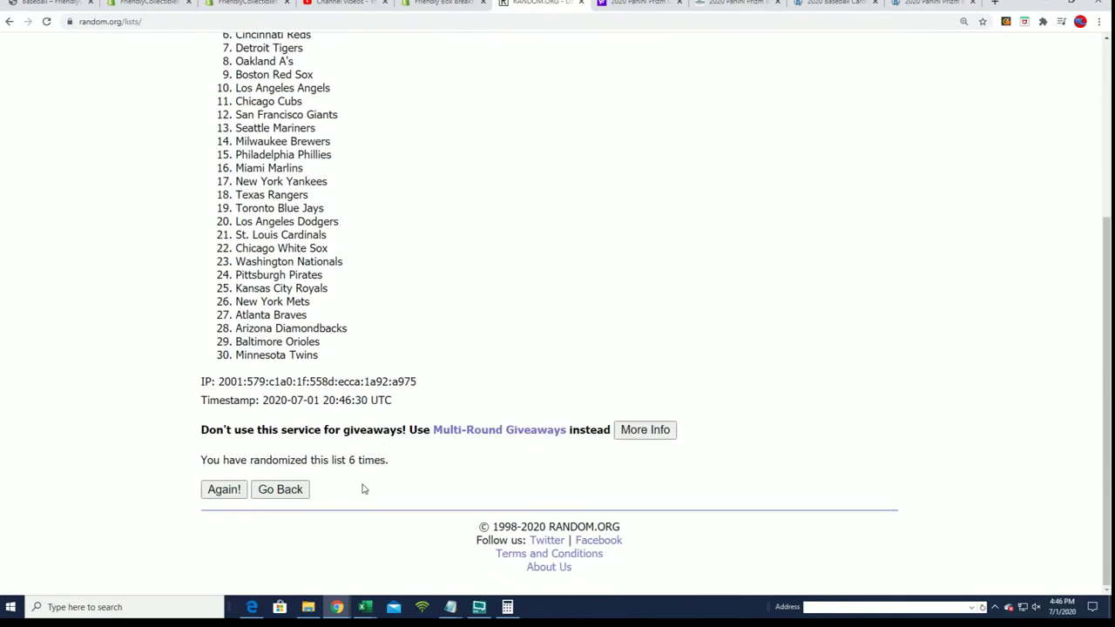
click(223, 489)
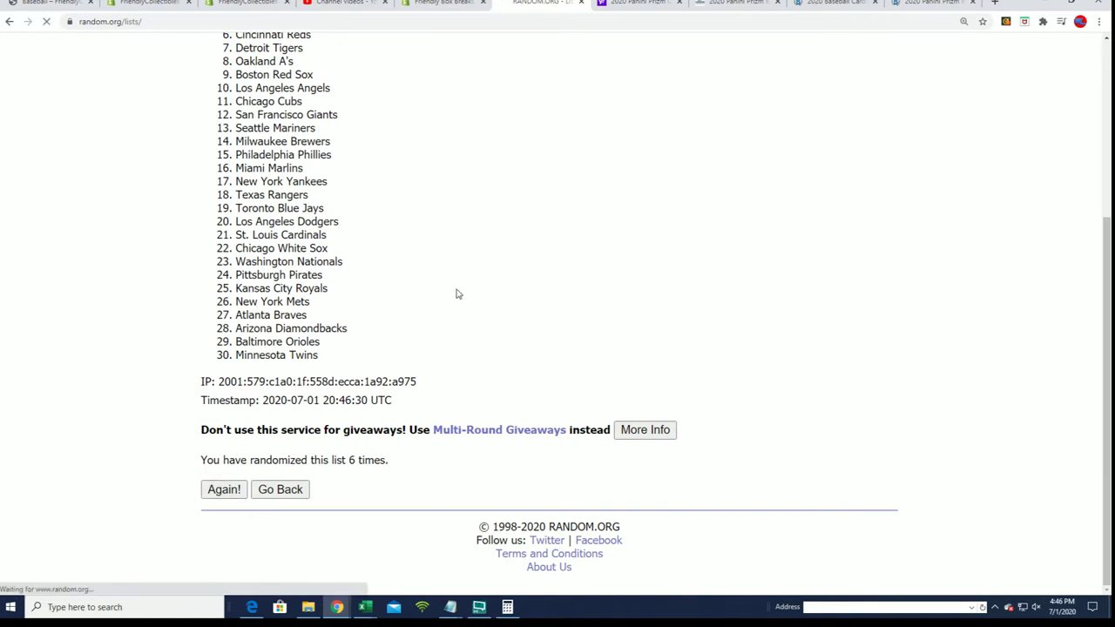
- Copy all 30 team names from the final randomized list, Toronto Blue Jays through Houston Astros
scroll(201, 171, down, 1)
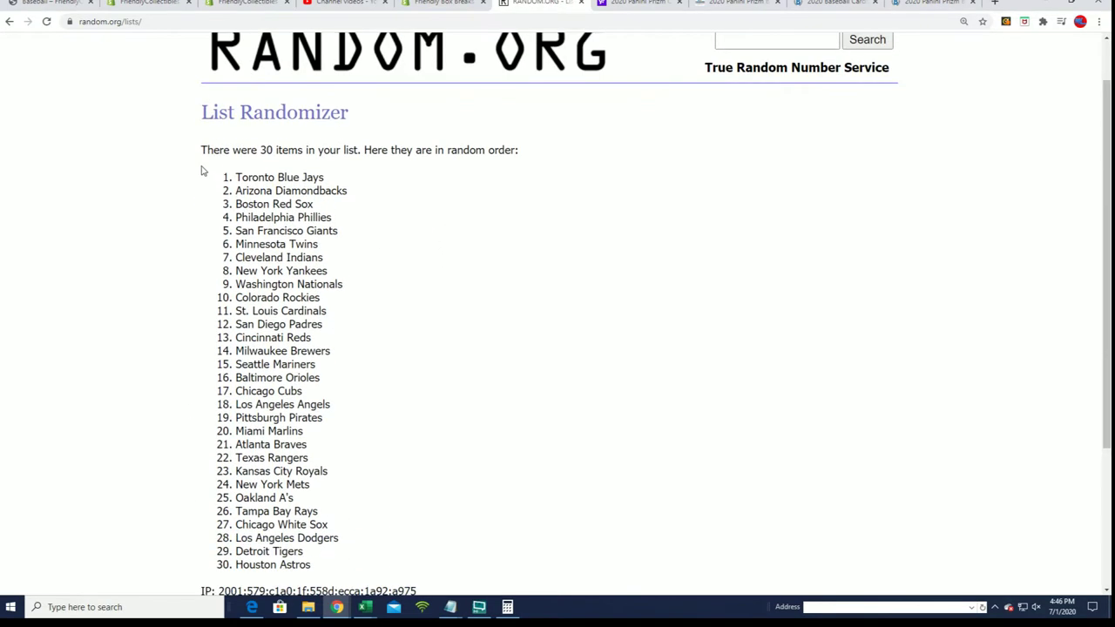
drag(231, 174, 356, 449)
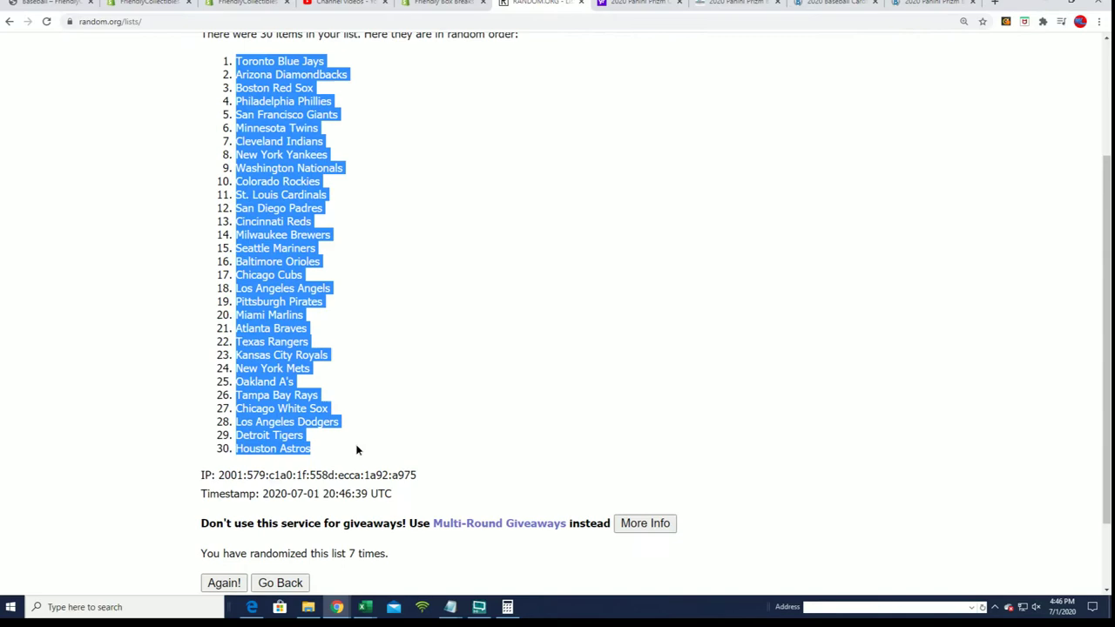
right_click(268, 356)
click(294, 357)
- Switch to Excel and paste the randomized teams as unformatted text from cell B2 in the TEAMS column
key(alt+Tab)
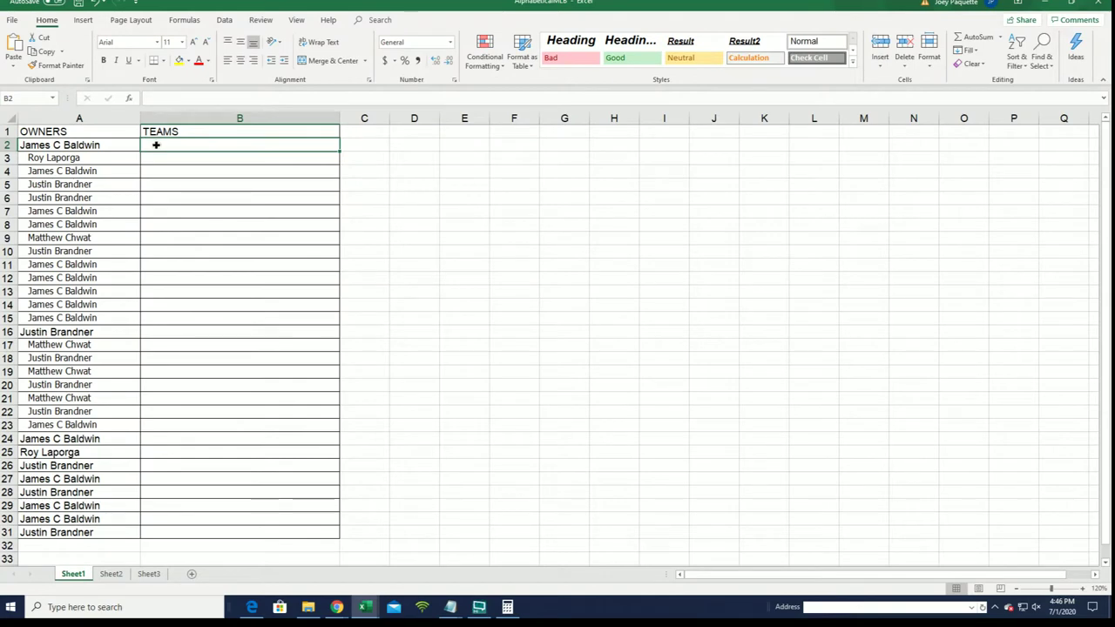
right_click(155, 145)
click(187, 211)
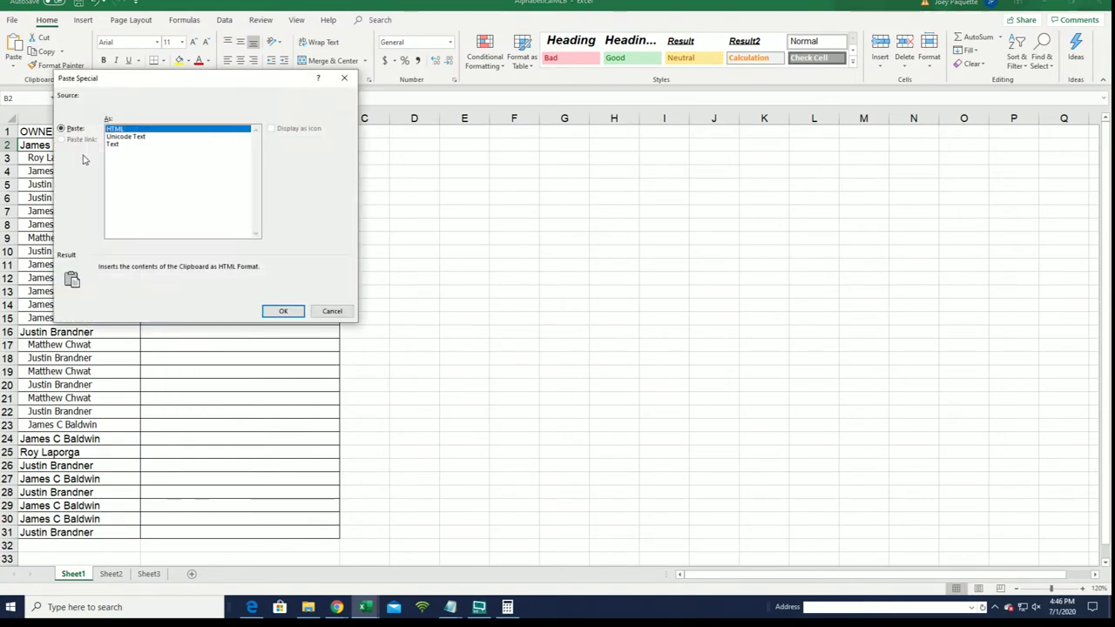
click(113, 145)
click(270, 312)
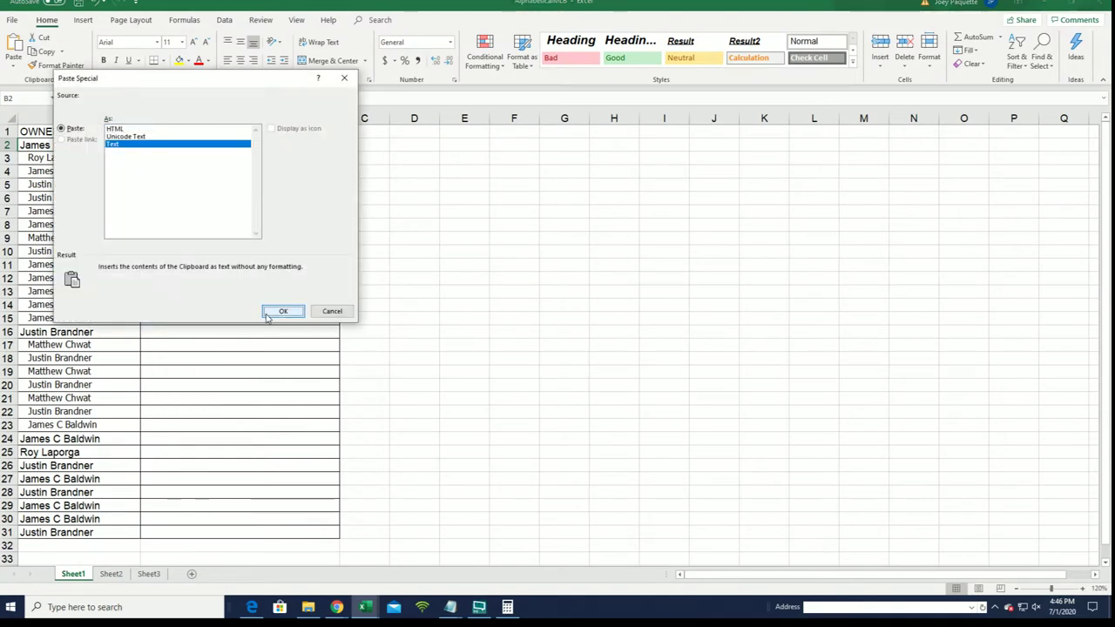
- Narrow the OWNERS column to fit the names more closely and look over individual owner and team pairings
click(122, 120)
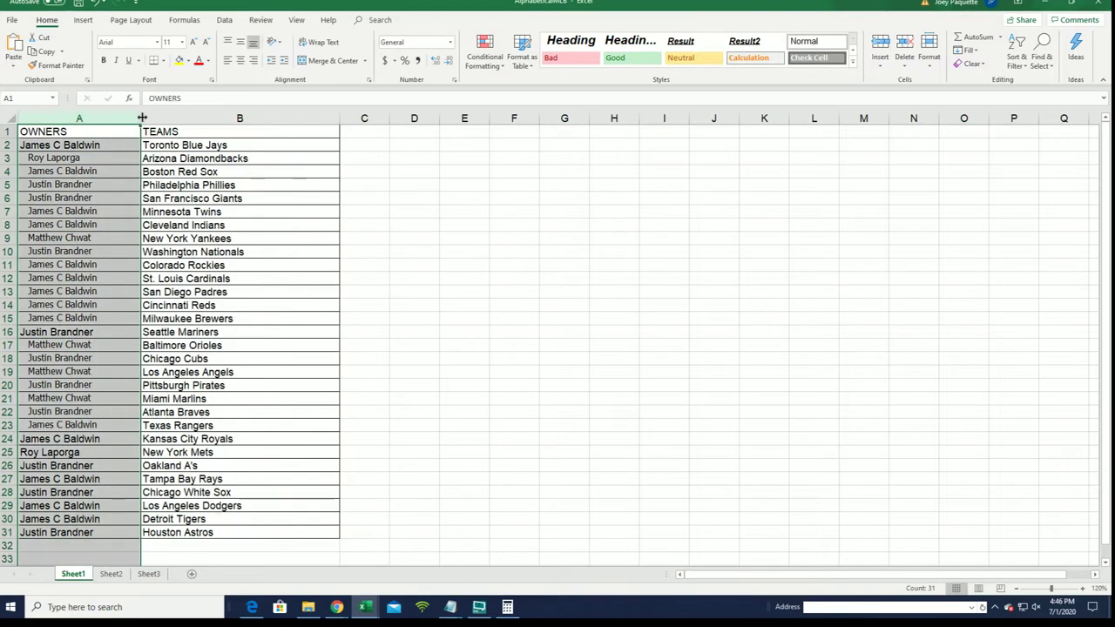
drag(140, 118, 114, 141)
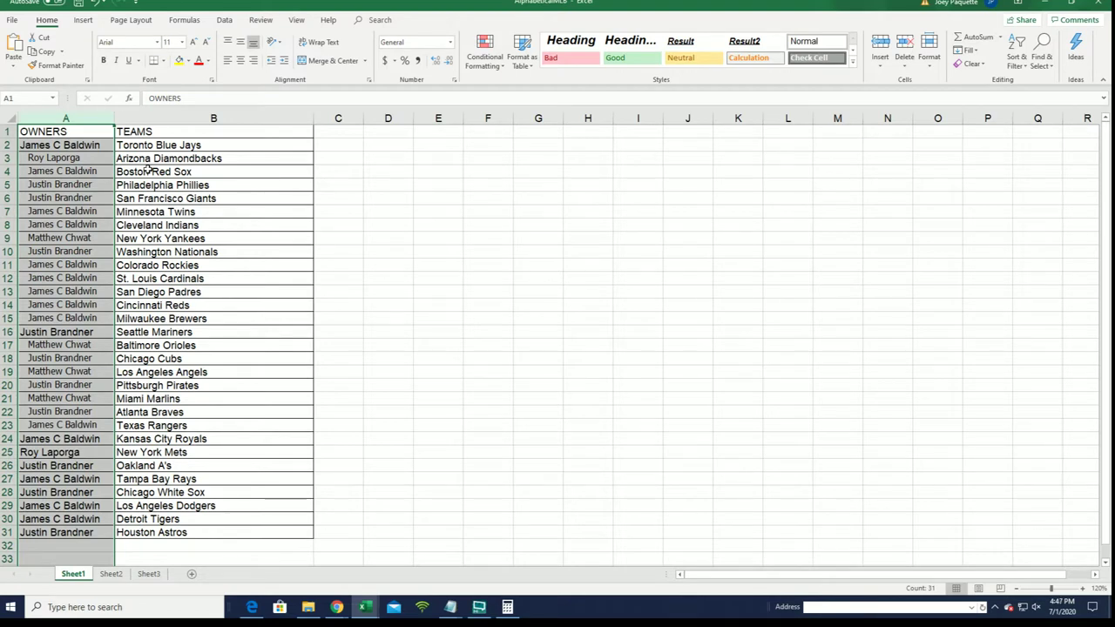
click(206, 171)
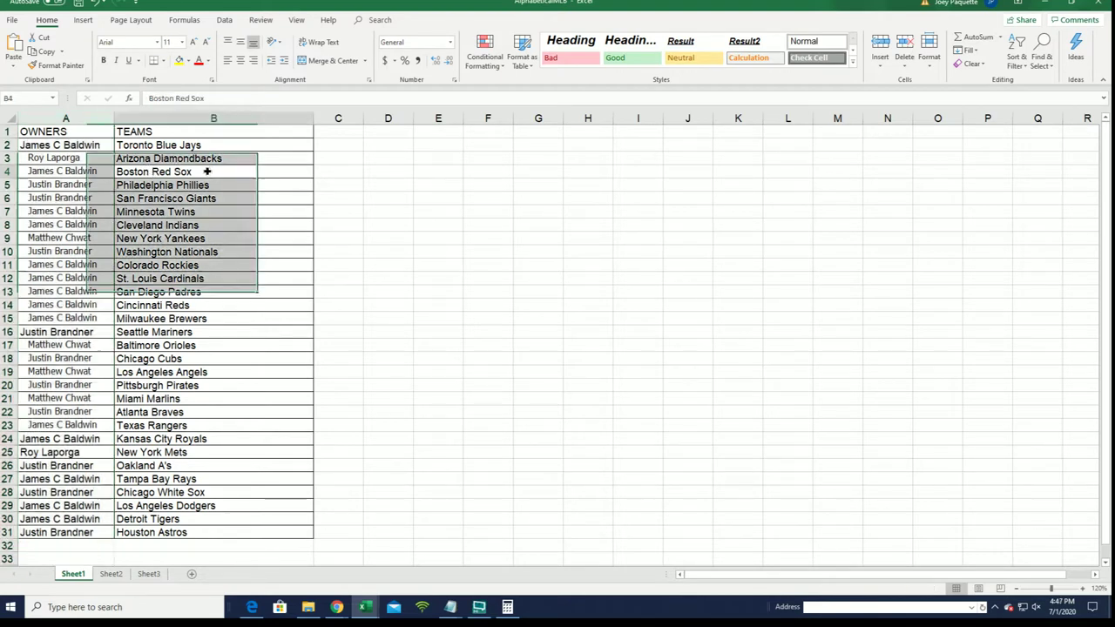
click(166, 159)
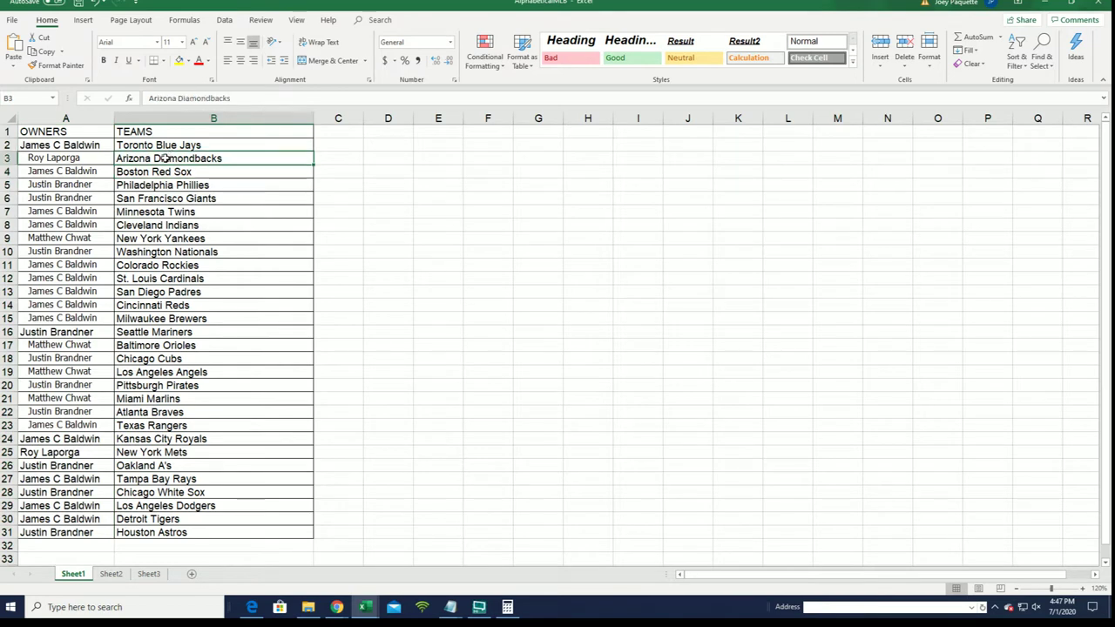
click(230, 452)
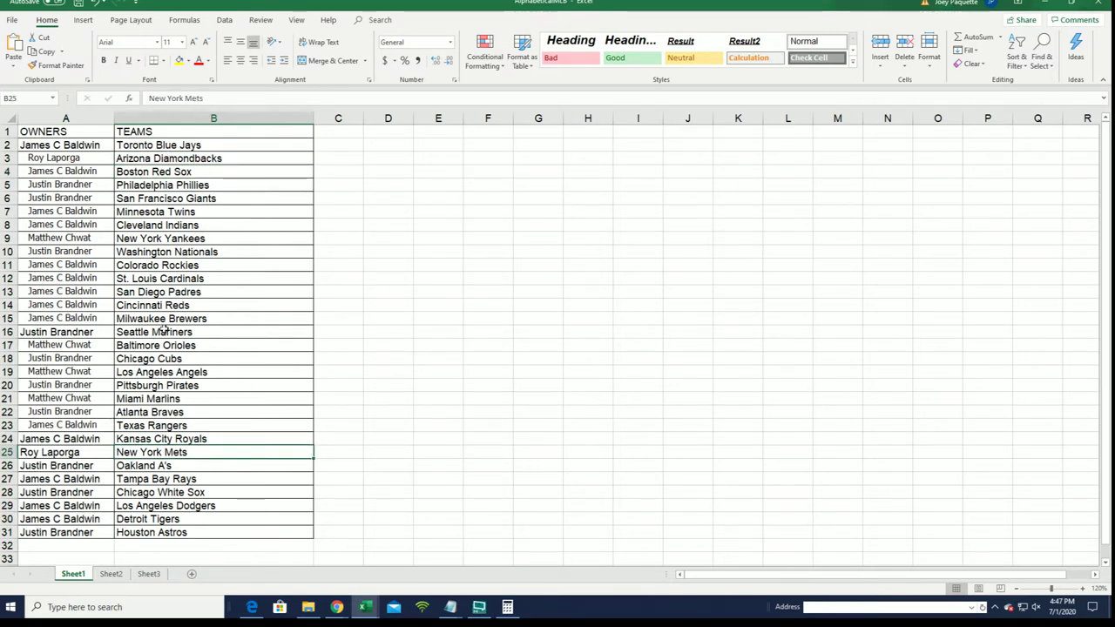
click(200, 330)
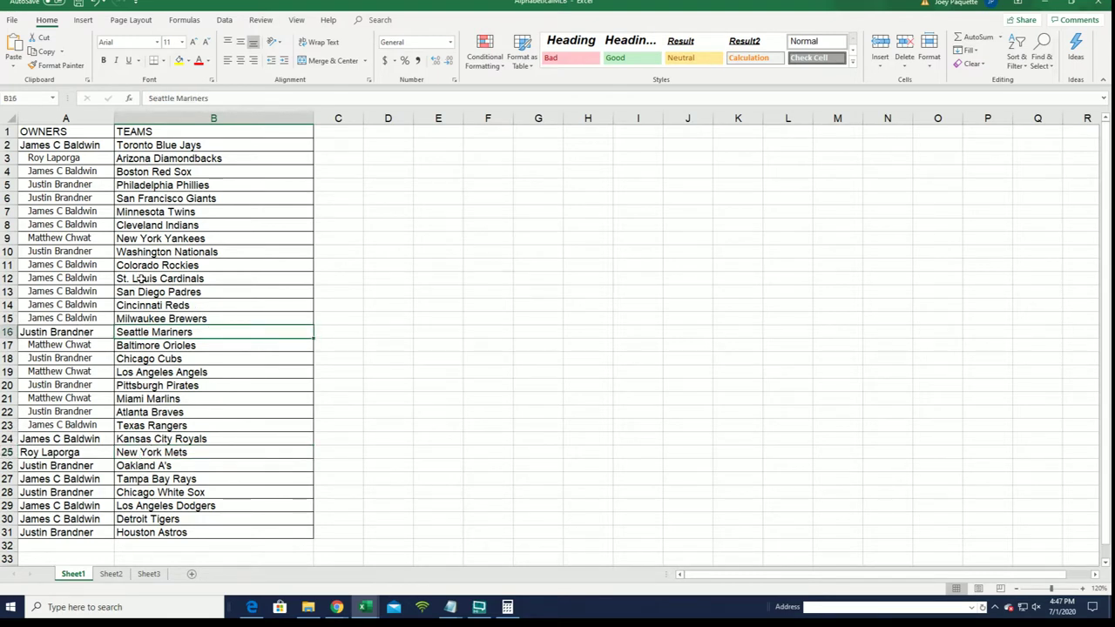
click(97, 185)
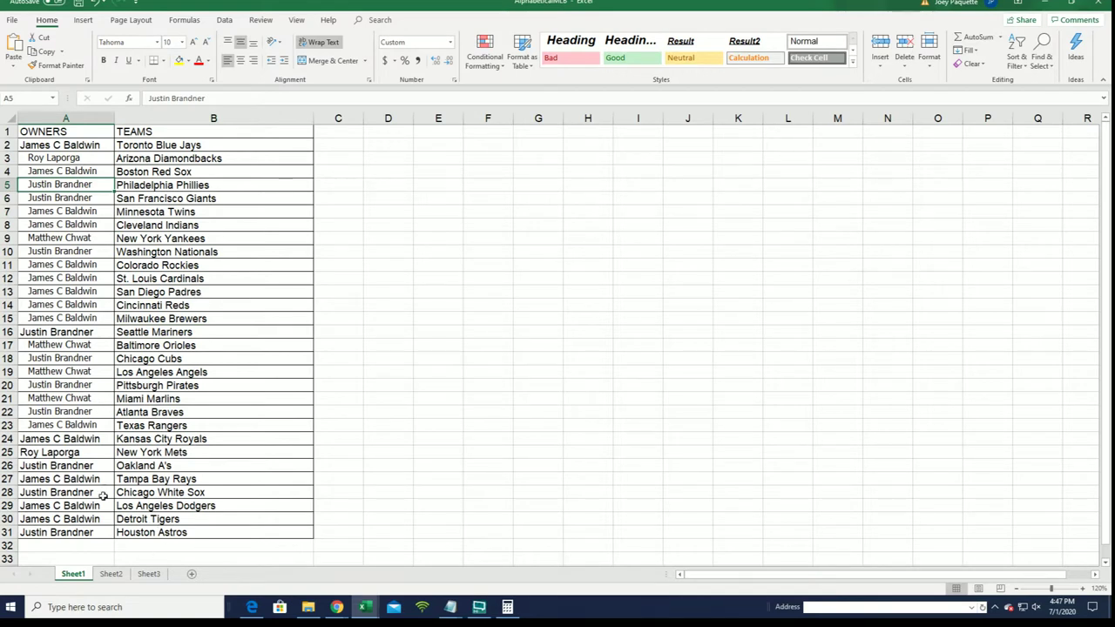
- Sort the TEAMS entries in B2:B31 from A to Z, expanding the selection so each owner stays with their team
drag(165, 139, 187, 531)
click(1026, 54)
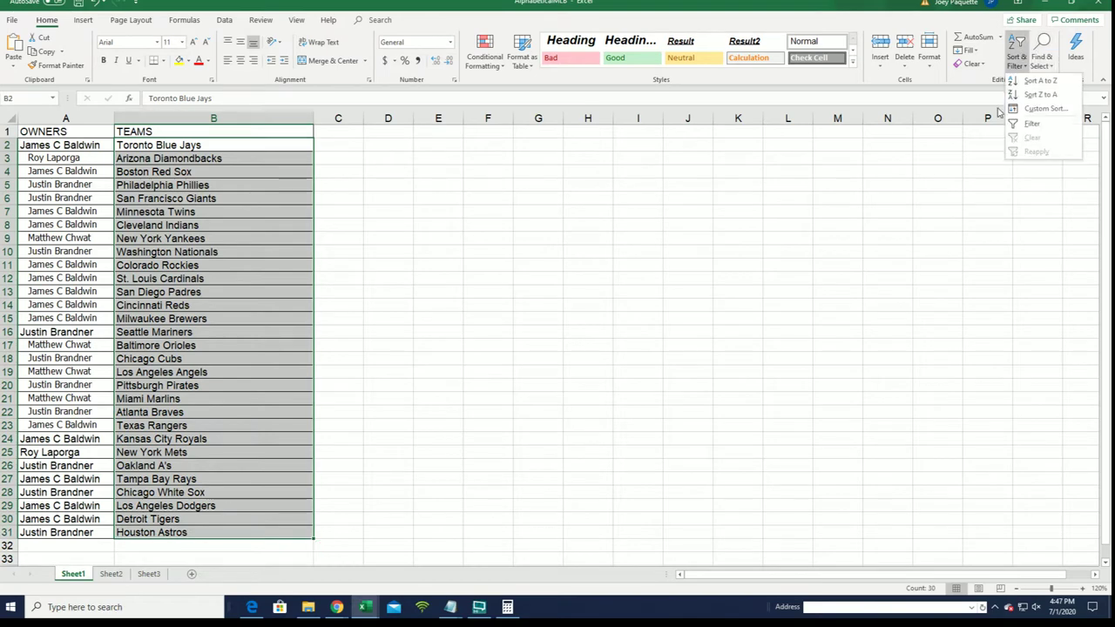
click(1032, 84)
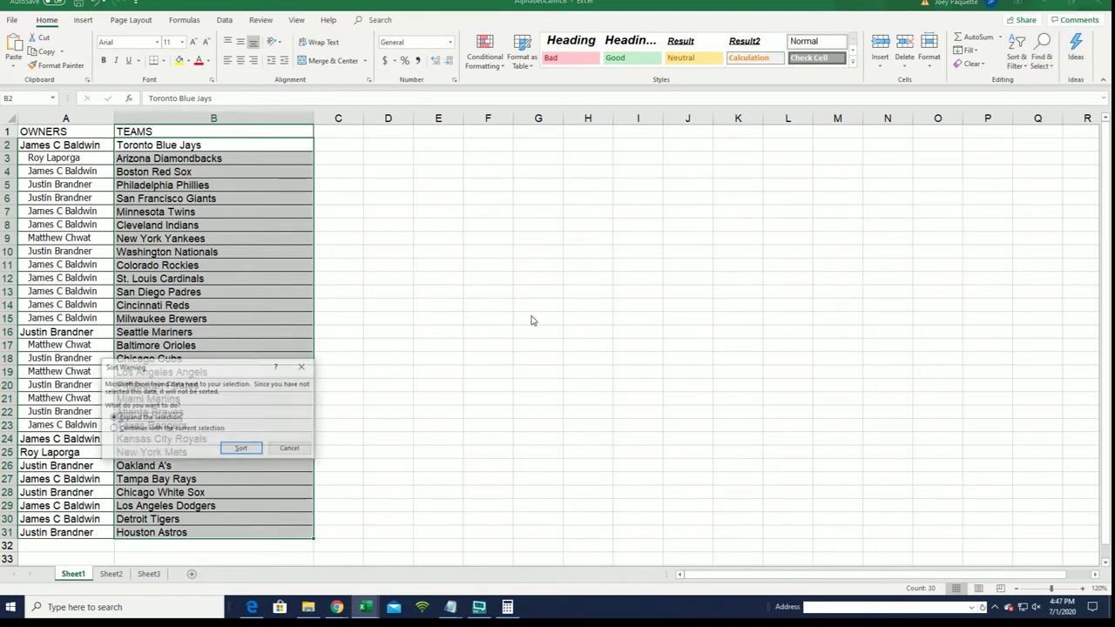
click(241, 448)
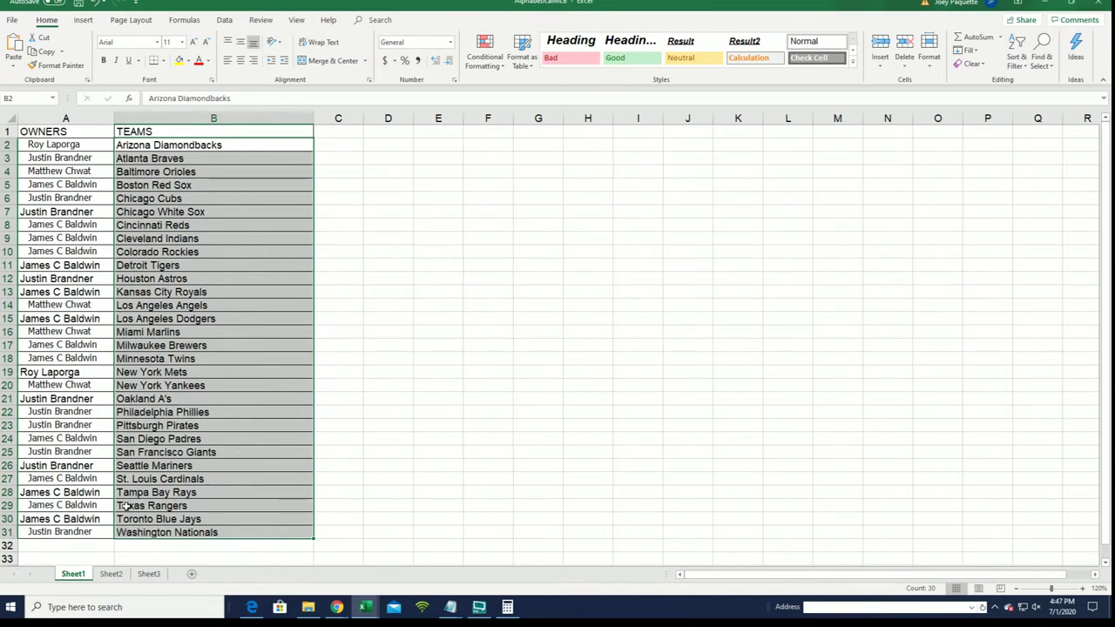
click(87, 518)
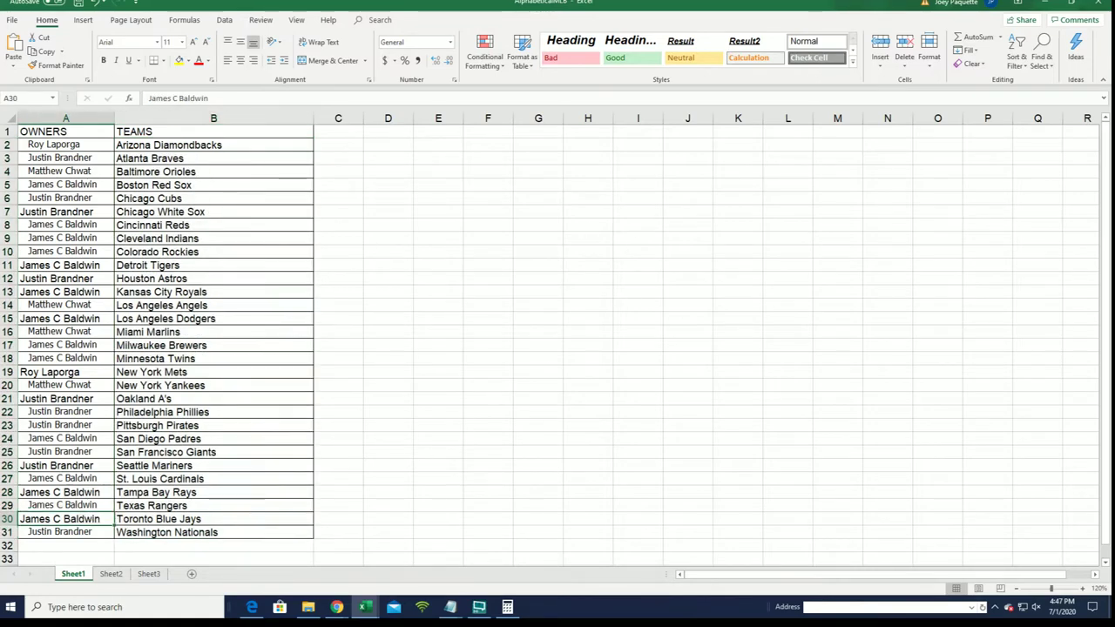